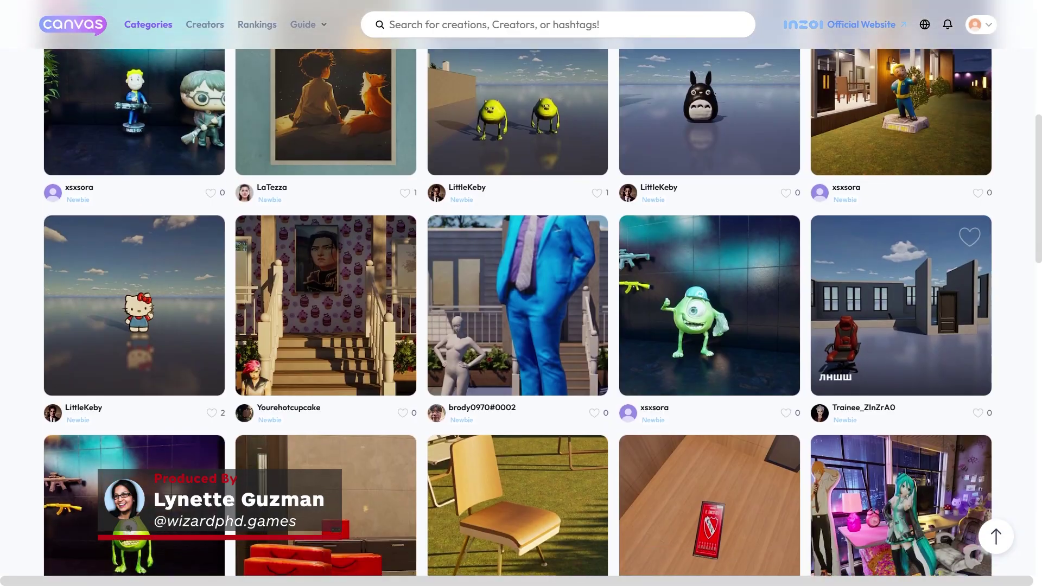
Scroll the inZOI mod listings, clear the Miscellaneous filter, and swing the camera to the bathroom
{"action": "scroll", "coordinate": [521, 304], "scroll_direction": "down", "scroll_amount": 4}
{"action": "scroll", "coordinate": [521, 304], "scroll_direction": "down", "scroll_amount": 2}
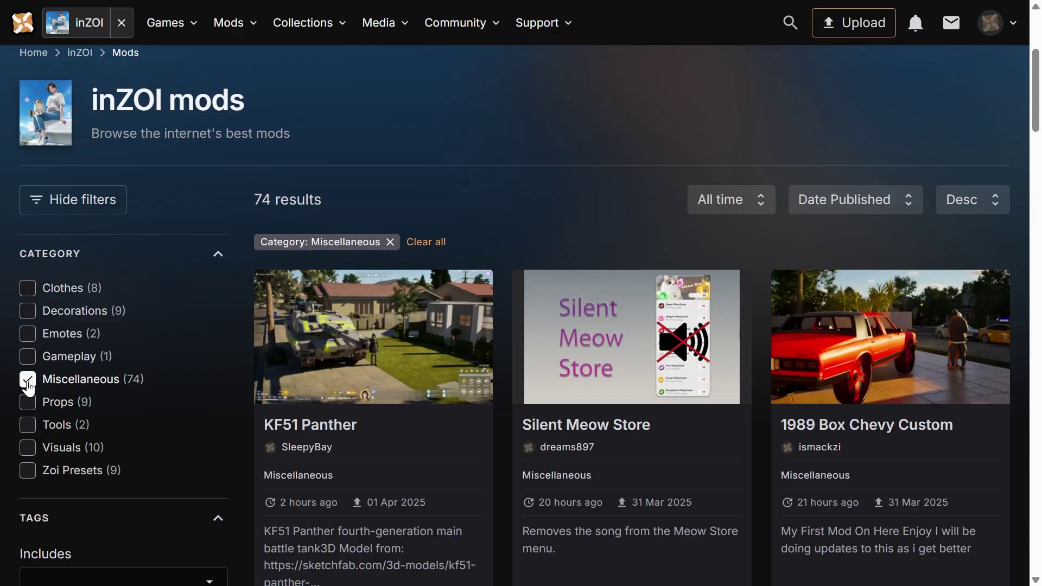
{"action": "left_click", "coordinate": [29, 380]}
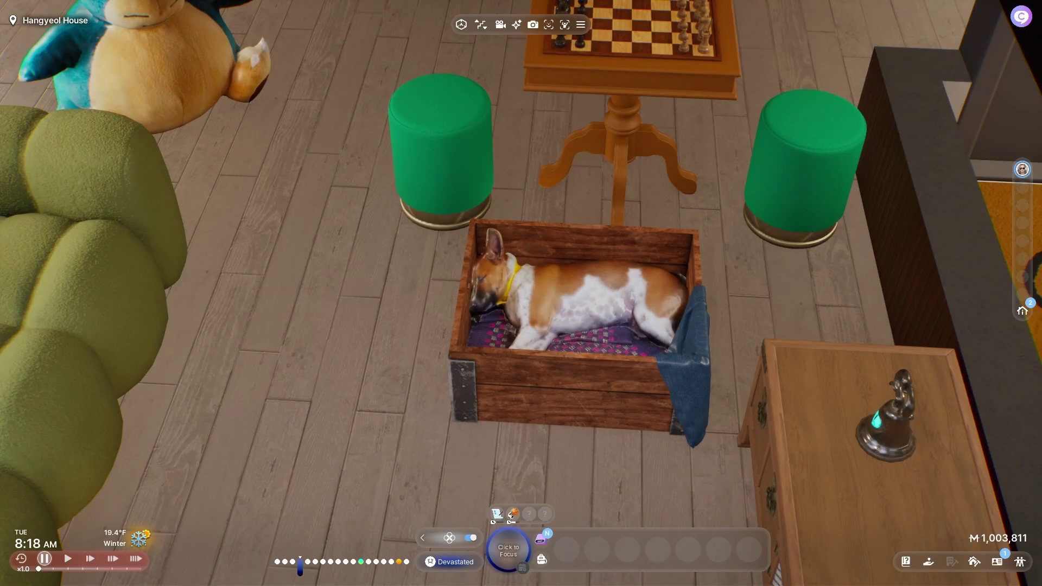
{"action": "scroll", "coordinate": [521, 293], "scroll_direction": "down", "scroll_amount": 5}
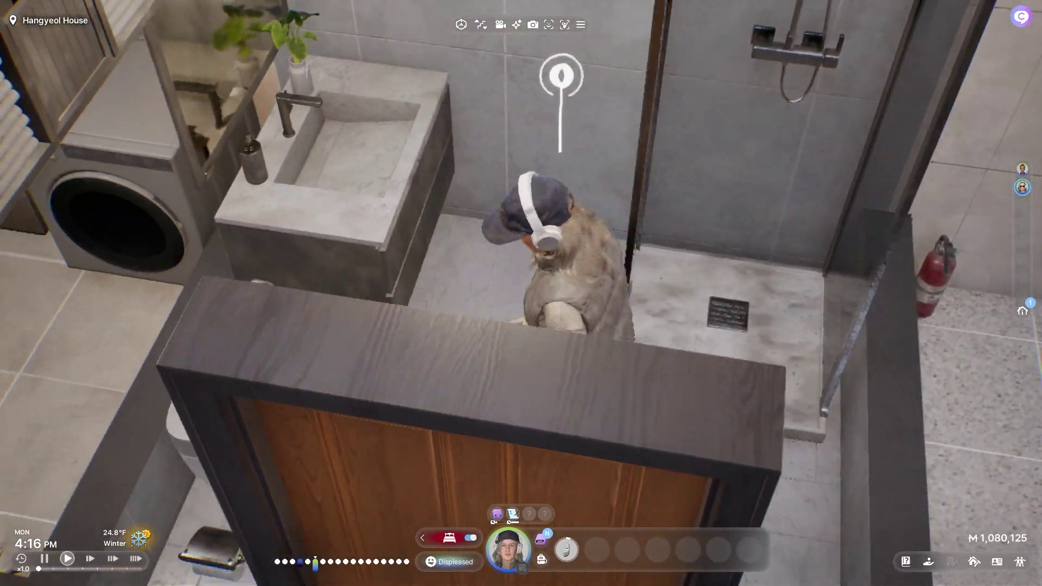
{"action": "key", "text": "e"}
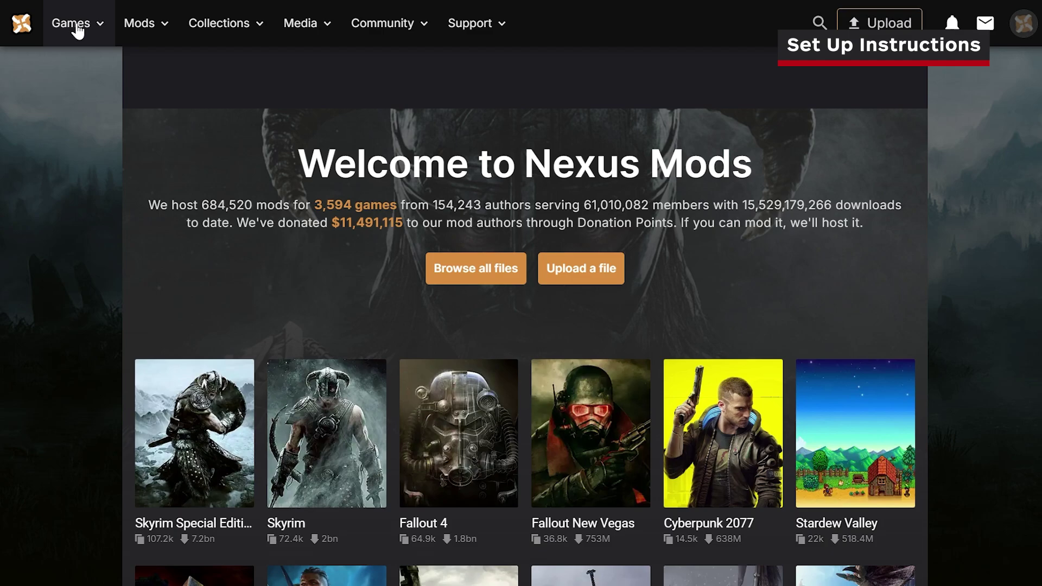
Search Nexus Mods for 'inzoi' and open the inZOI game page
{"action": "key", "text": "ctrl+k"}
{"action": "type", "text": "inzoi"}
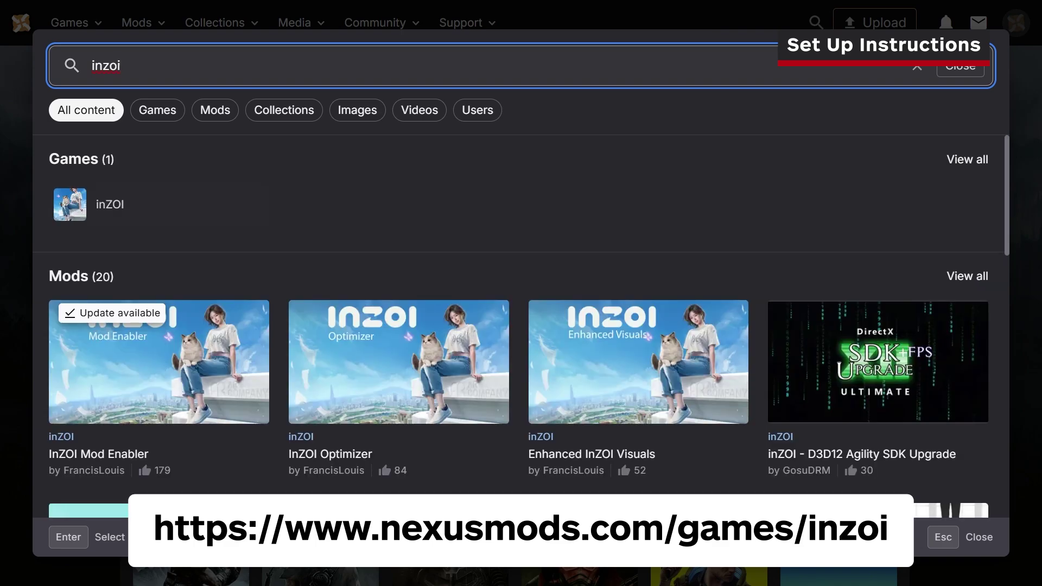
{"action": "key", "text": "Return"}
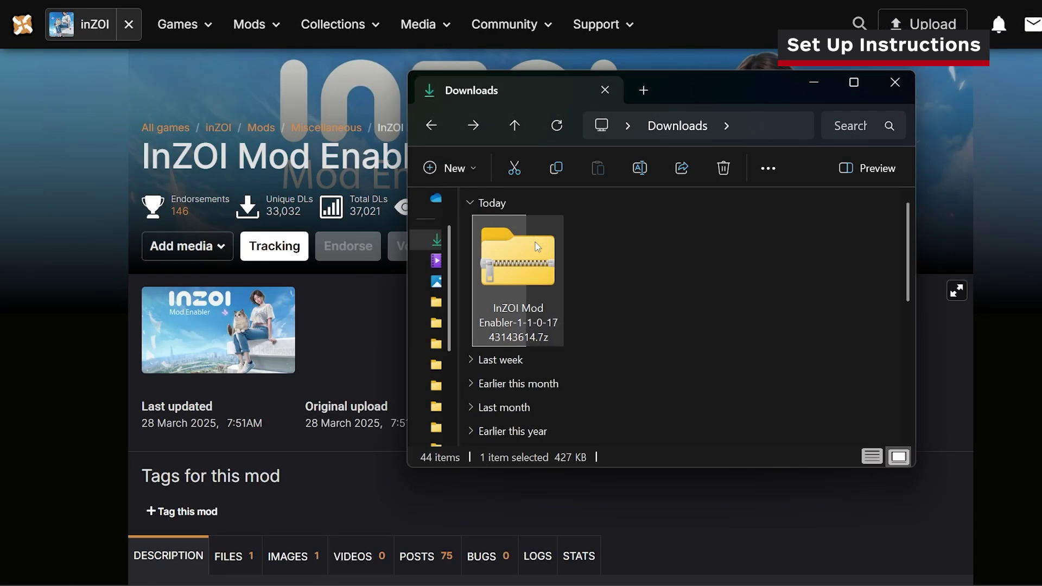
Extract the Mod Enabler archive and drag its BlueClient folder into the inZOI install folder
{"action": "right_click", "coordinate": [510, 266]}
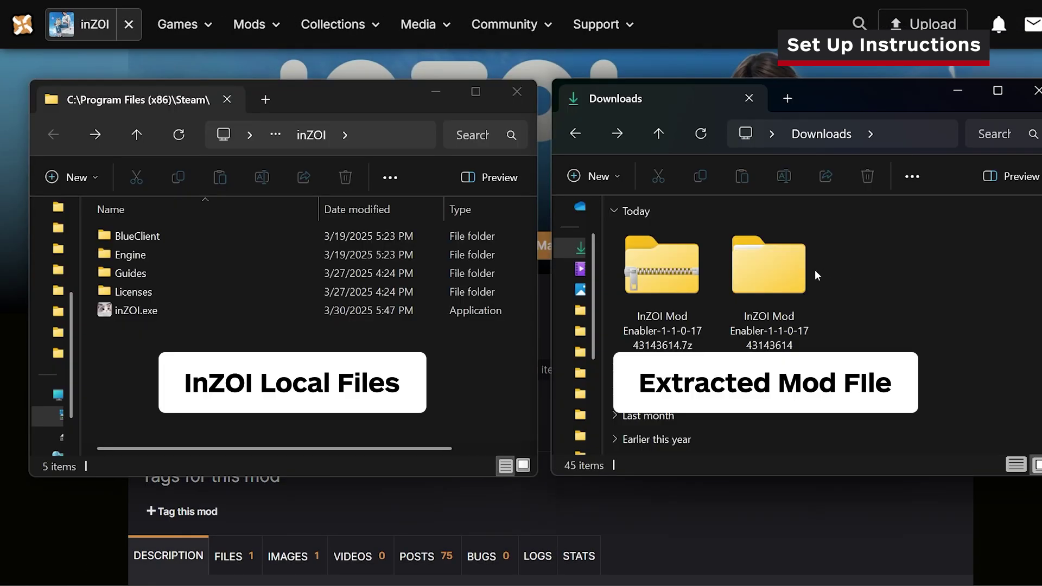
{"action": "double_click", "coordinate": [783, 268]}
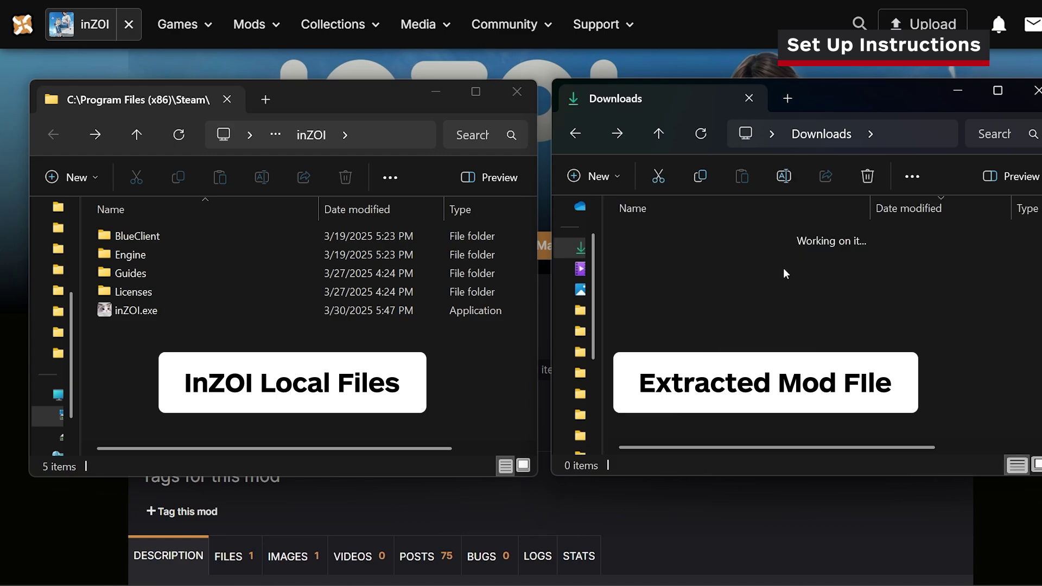
{"action": "left_click_drag", "start_coordinate": [751, 259], "coordinate": [316, 361]}
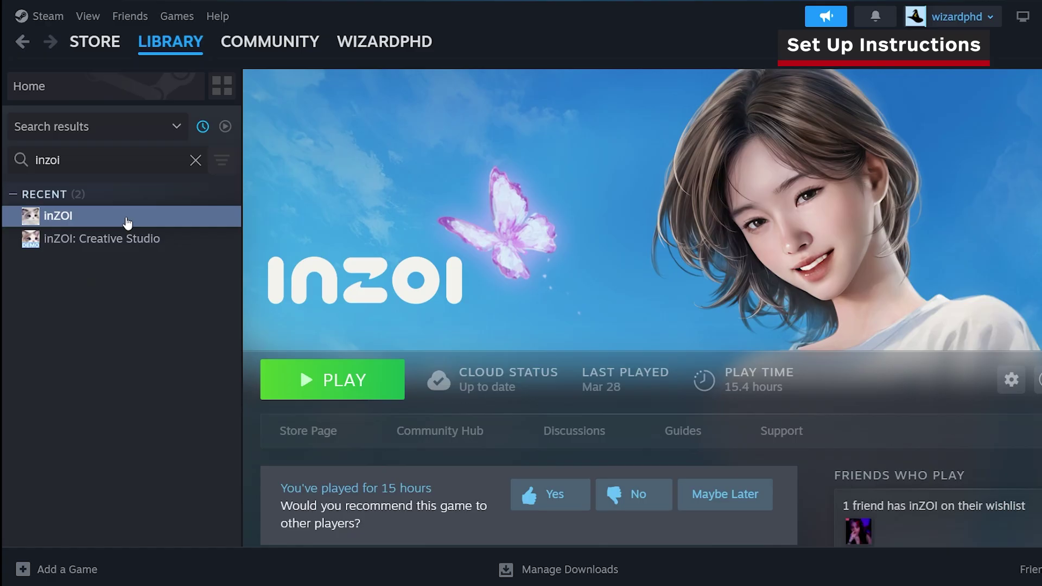
Browse inZOI's local files from the Steam Library Manage menu
{"action": "right_click", "coordinate": [127, 222]}
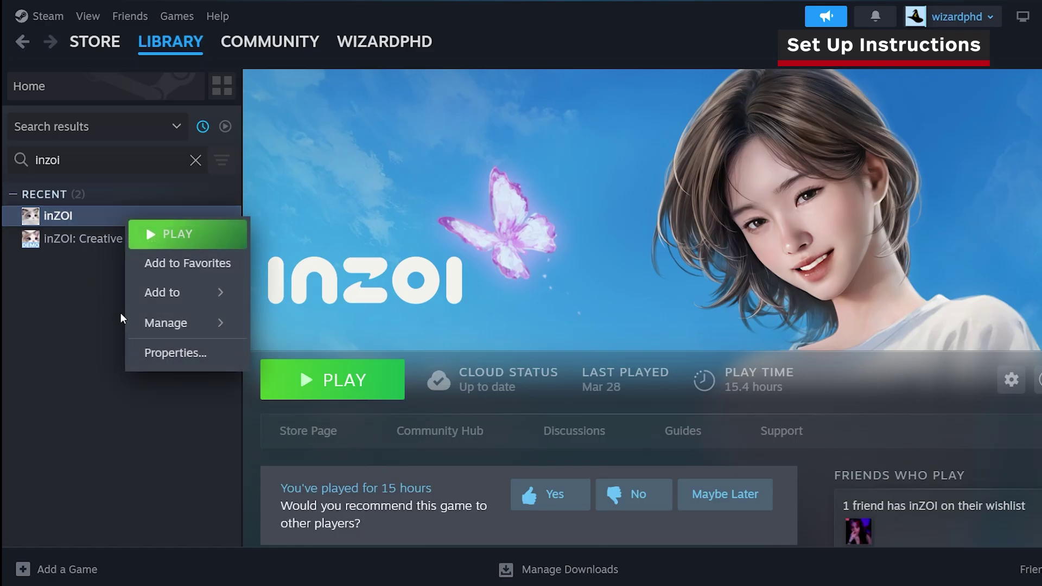
{"action": "mouse_move", "coordinate": [140, 324]}
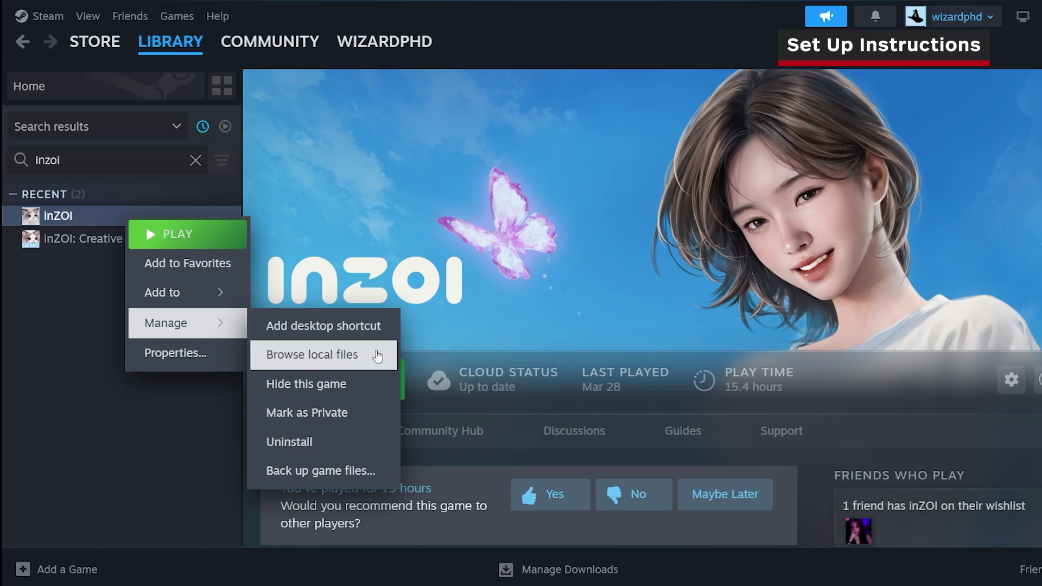
{"action": "left_click", "coordinate": [378, 356]}
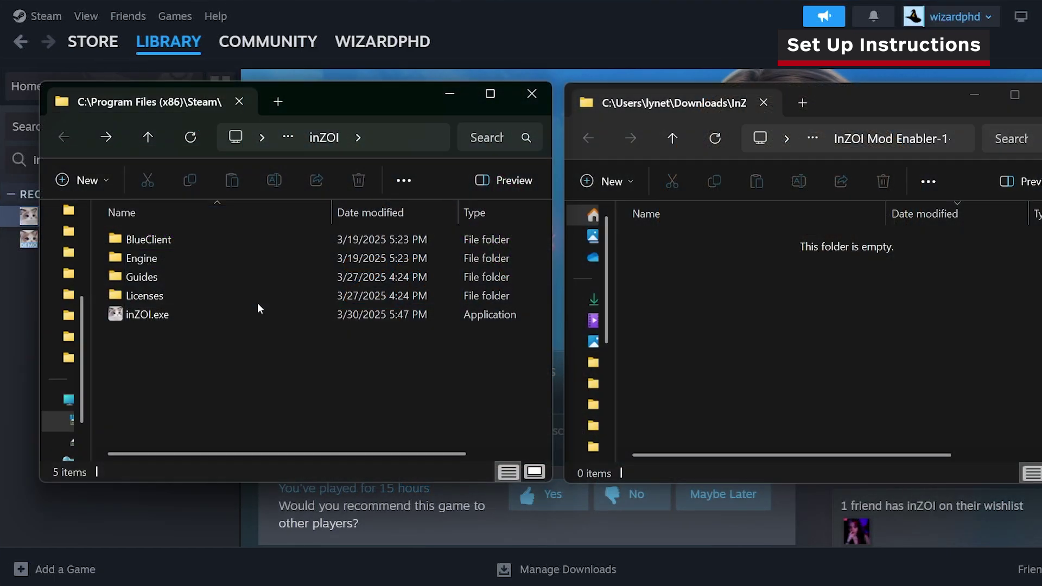
Go into BlueClient > Content > Paks and create a new folder named ~mods
{"action": "double_click", "coordinate": [217, 239]}
{"action": "double_click", "coordinate": [219, 255]}
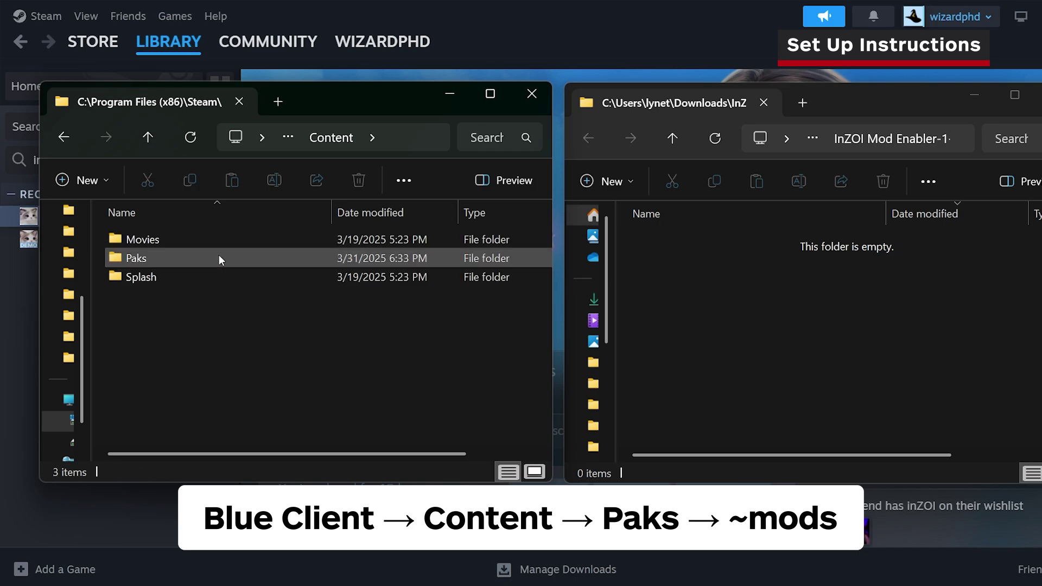
{"action": "double_click", "coordinate": [219, 255]}
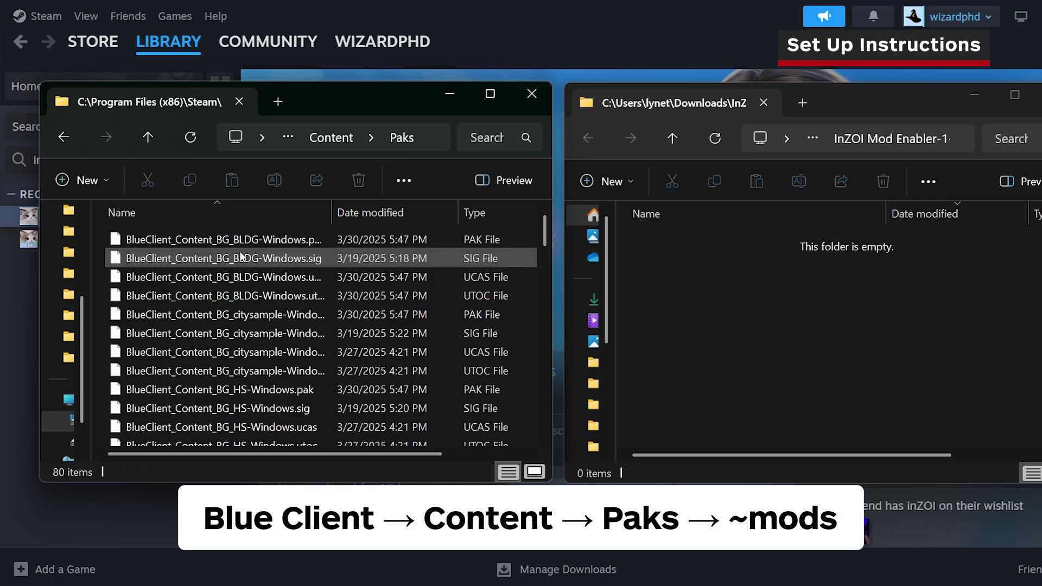
{"action": "right_click", "coordinate": [436, 233]}
{"action": "mouse_move", "coordinate": [531, 372]}
{"action": "left_click", "coordinate": [742, 98]}
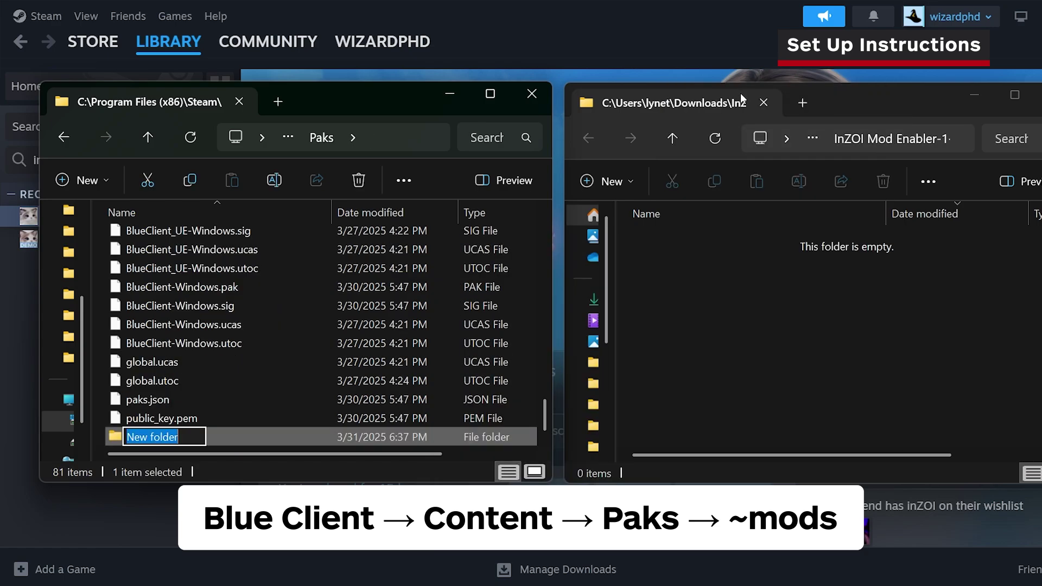
{"action": "type", "text": "~mods"}
{"action": "key", "text": "Return"}
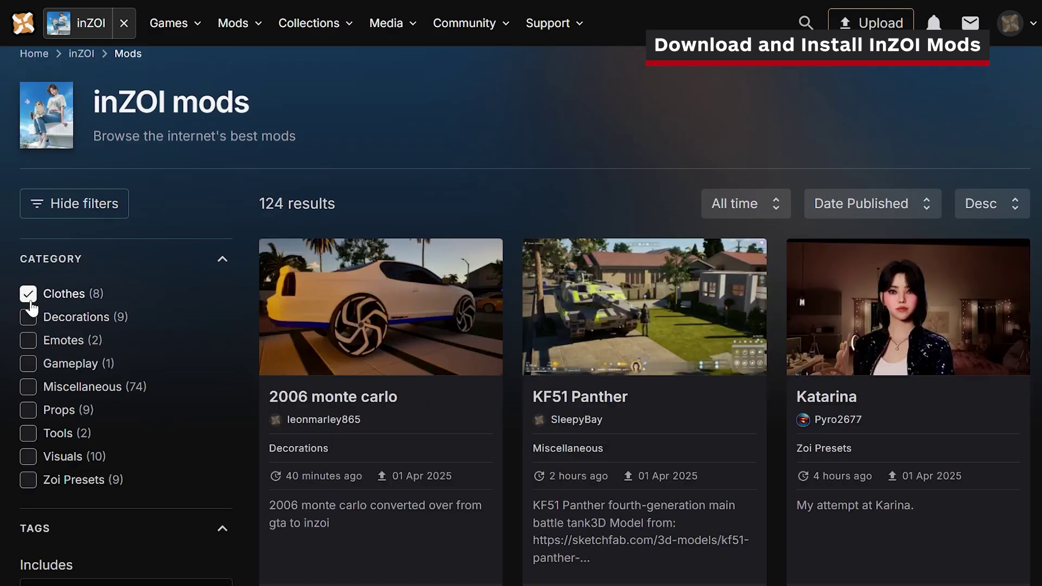
Cycle the Decorations, Emotes, Miscellaneous, Tools and Visuals filters, ending with Zoi Presets only
{"action": "left_click", "coordinate": [28, 317]}
{"action": "left_click", "coordinate": [28, 340]}
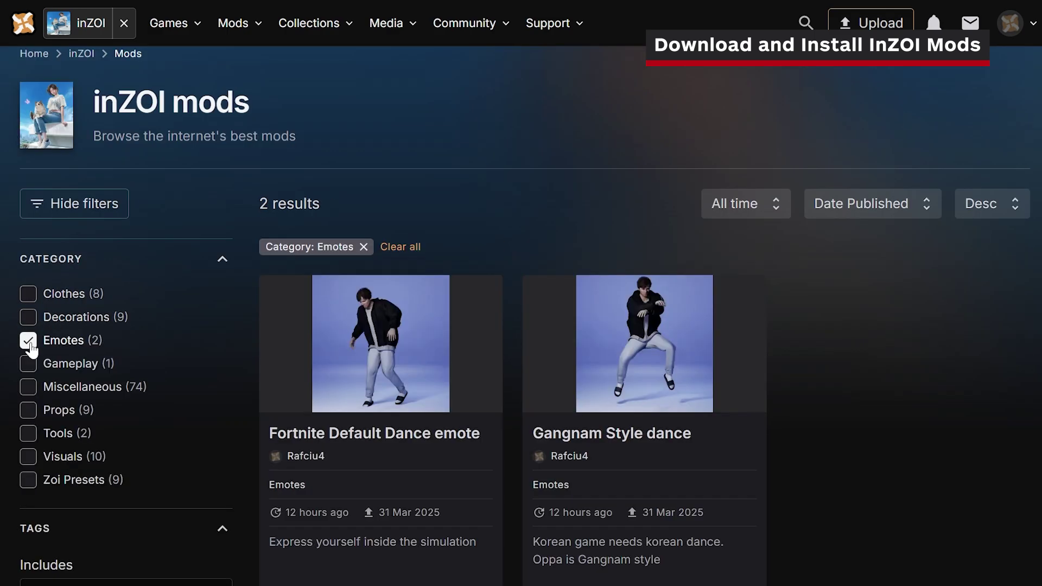
{"action": "left_click", "coordinate": [27, 341]}
{"action": "left_click", "coordinate": [28, 386]}
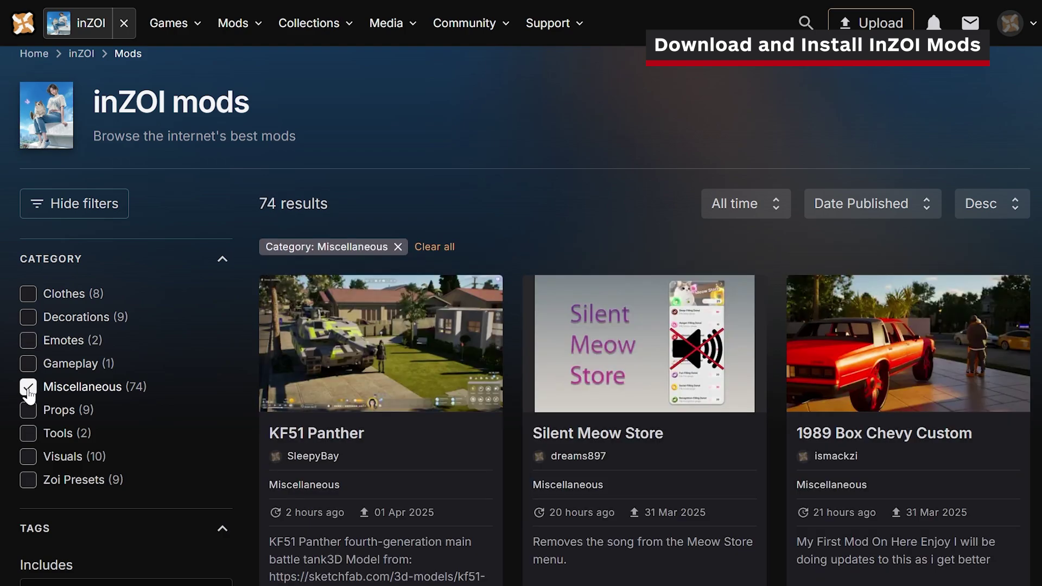
{"action": "left_click", "coordinate": [28, 387]}
{"action": "left_click", "coordinate": [28, 434]}
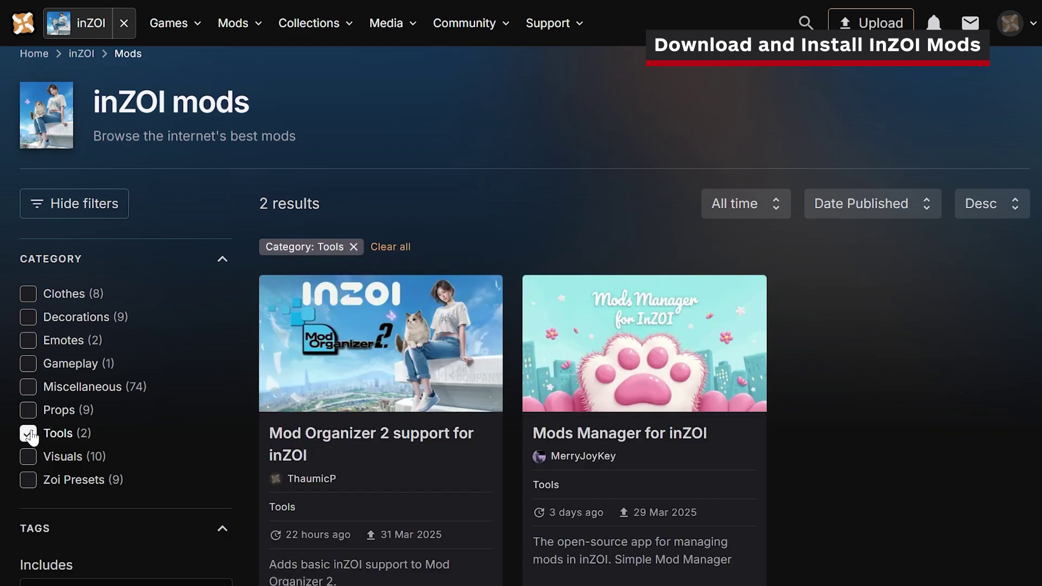
{"action": "left_click", "coordinate": [28, 434]}
{"action": "left_click", "coordinate": [28, 457]}
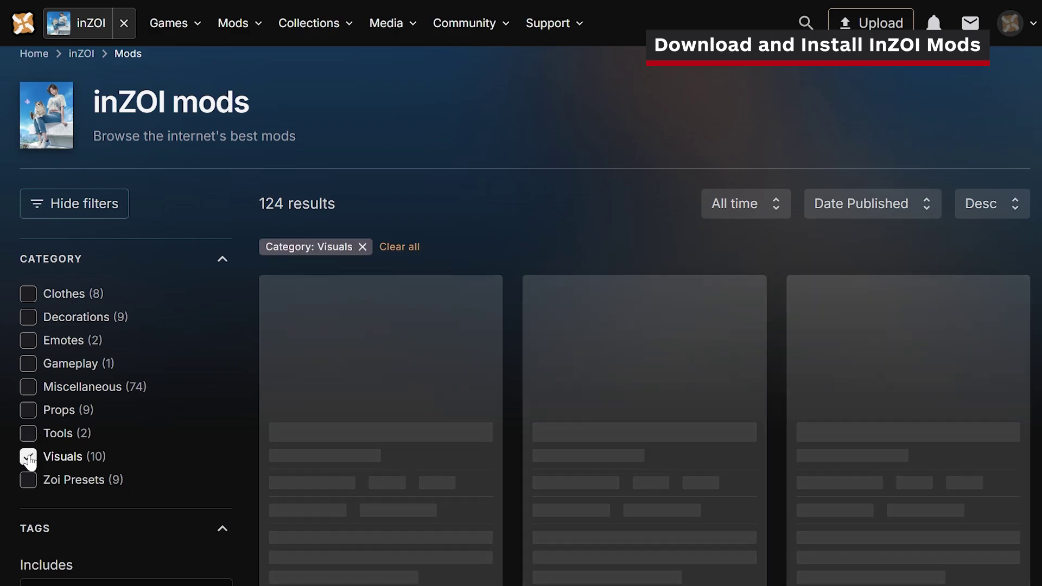
{"action": "left_click", "coordinate": [29, 456]}
{"action": "left_click", "coordinate": [28, 480]}
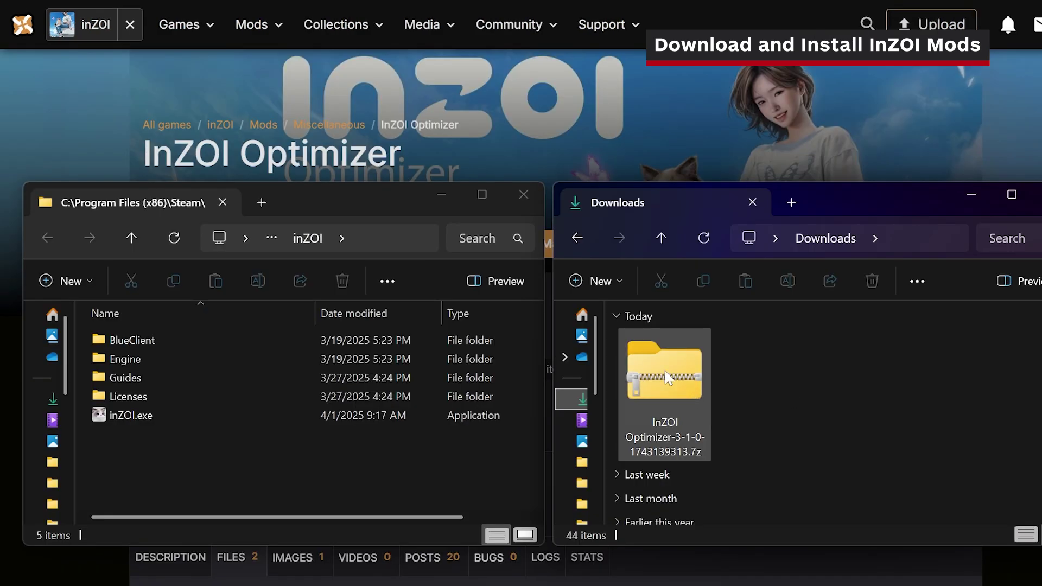
Extract the Fast Launch archive and merge its BlueClient into the inZOI folder, replacing existing files
{"action": "right_click", "coordinate": [667, 378]}
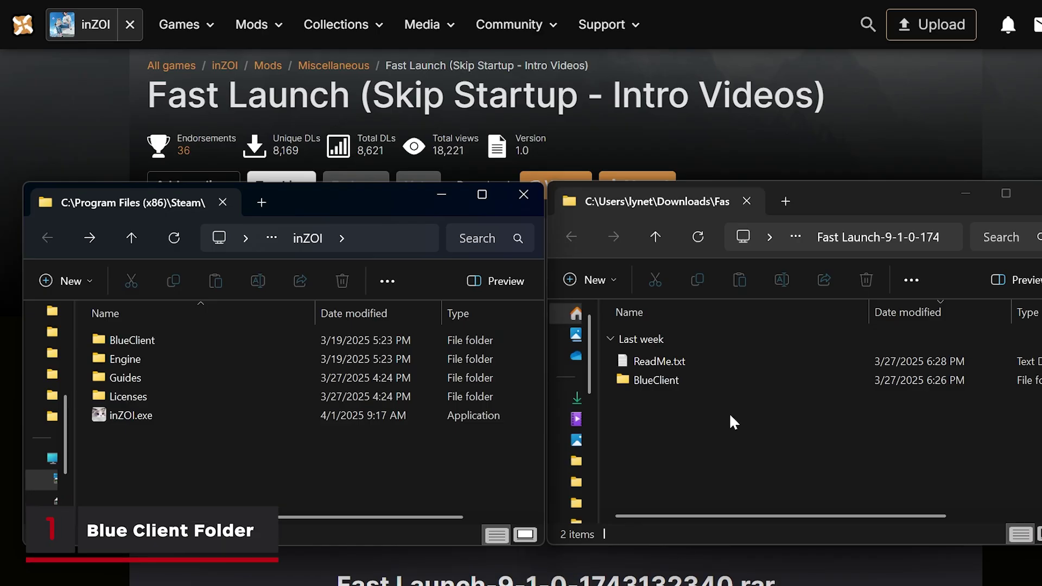
{"action": "left_click", "coordinate": [702, 378]}
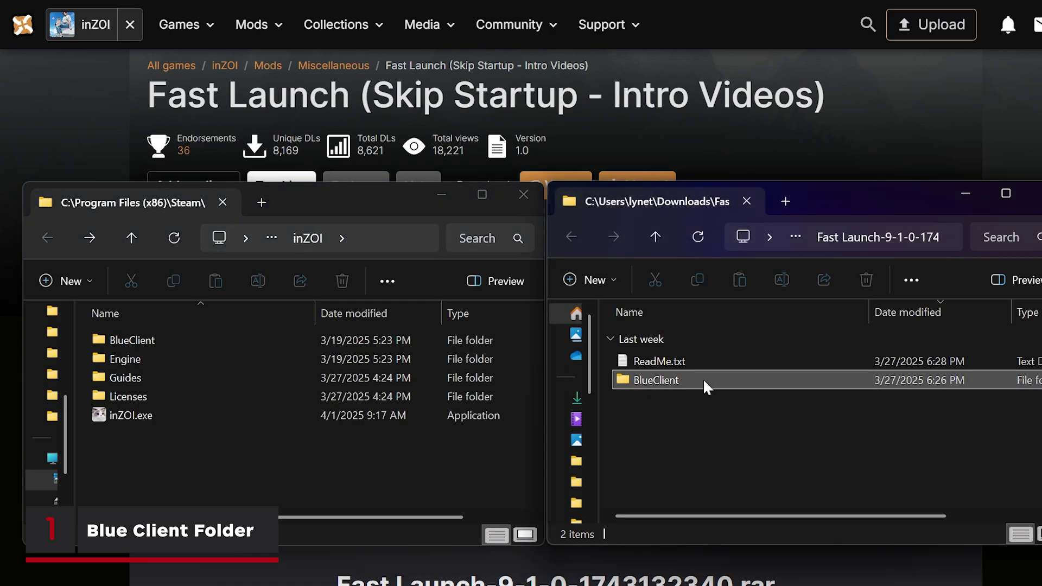
{"action": "left_click_drag", "start_coordinate": [705, 380], "coordinate": [307, 450]}
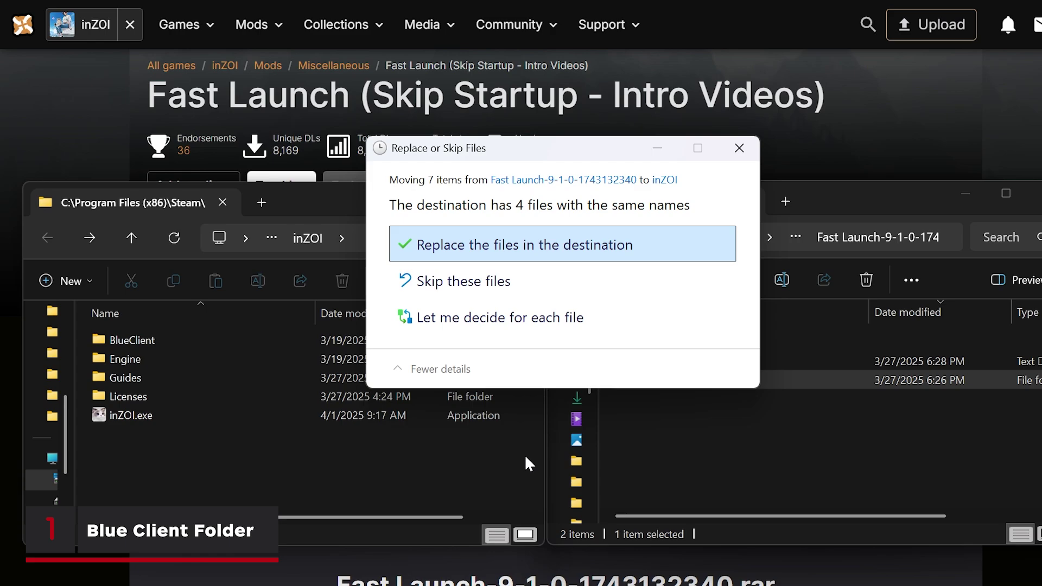
{"action": "left_click", "coordinate": [661, 243]}
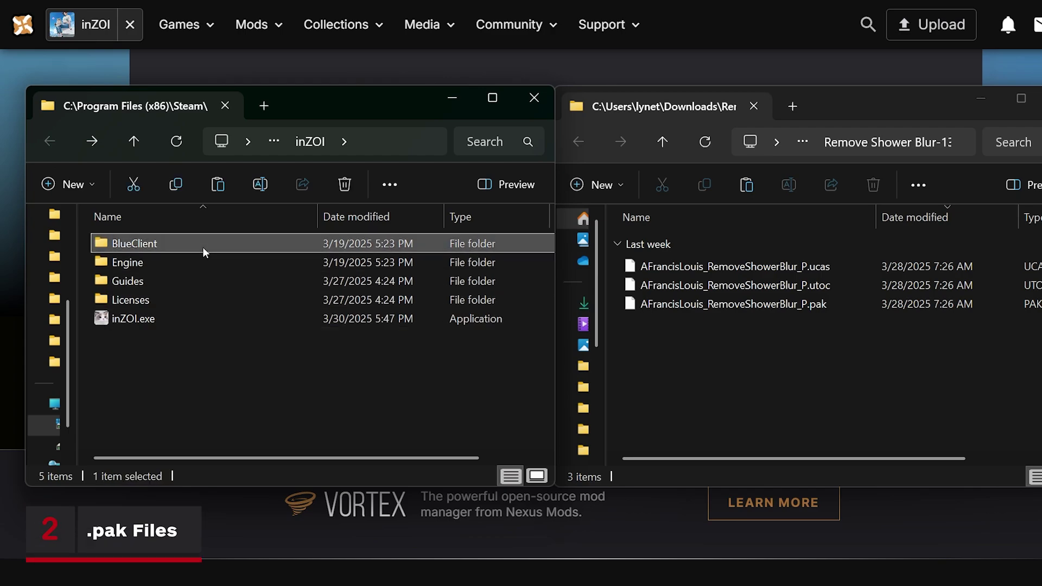
Open BlueClient > Content > Paks > ~mods and drag the three RemoveShowerBlur files into it
{"action": "double_click", "coordinate": [203, 247]}
{"action": "double_click", "coordinate": [199, 264]}
{"action": "double_click", "coordinate": [198, 259]}
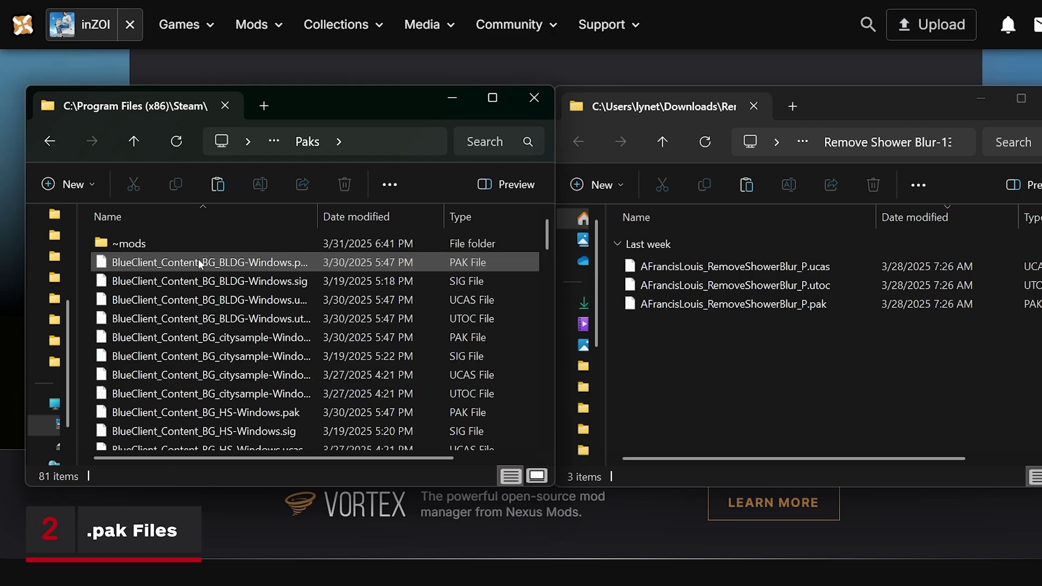
{"action": "double_click", "coordinate": [190, 247]}
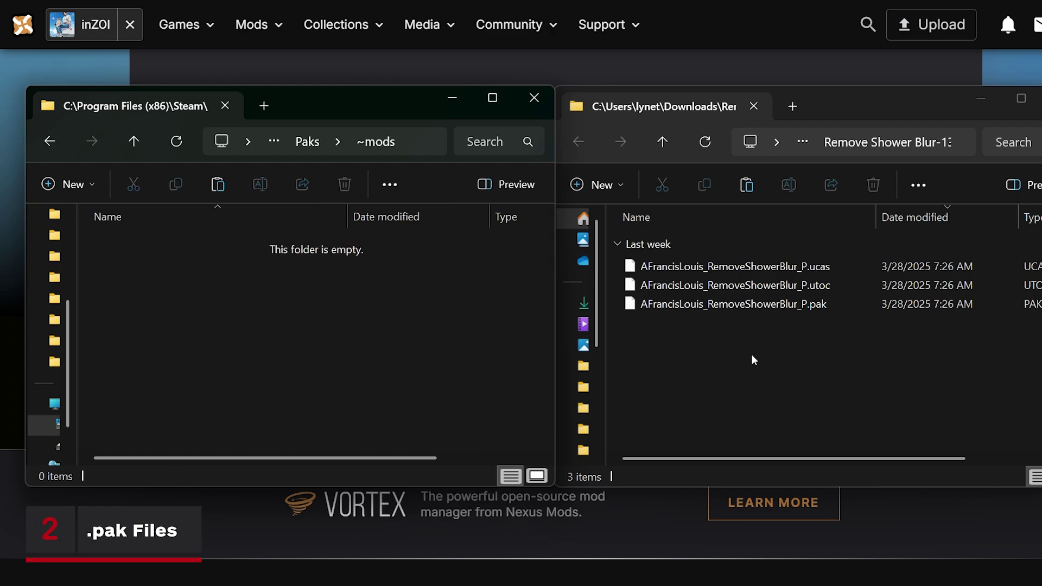
{"action": "left_click_drag", "start_coordinate": [752, 355], "coordinate": [388, 333]}
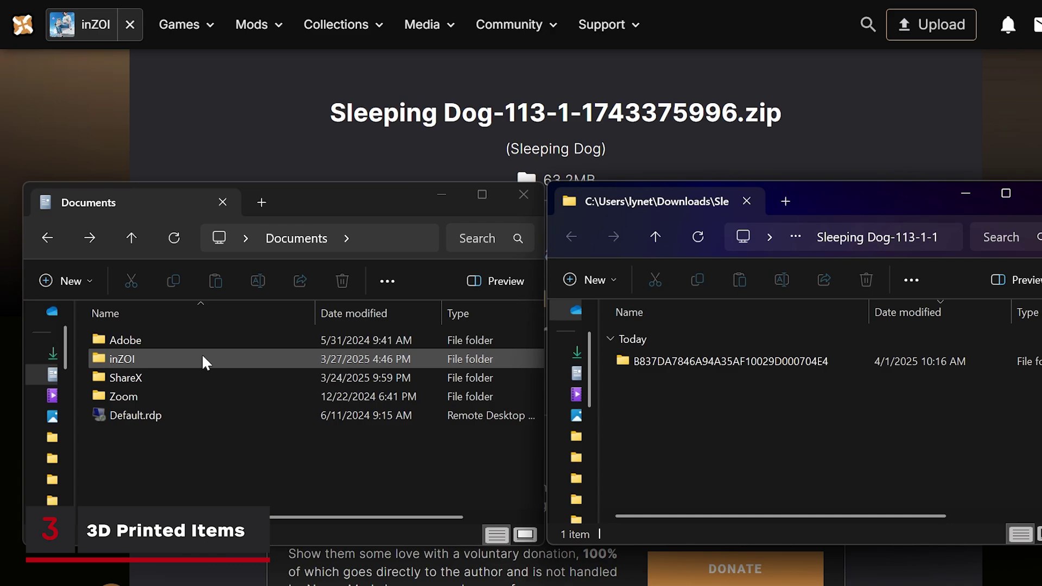
Navigate from Documents through inZOI and AIGenerated into My3DPrinter
{"action": "double_click", "coordinate": [202, 359]}
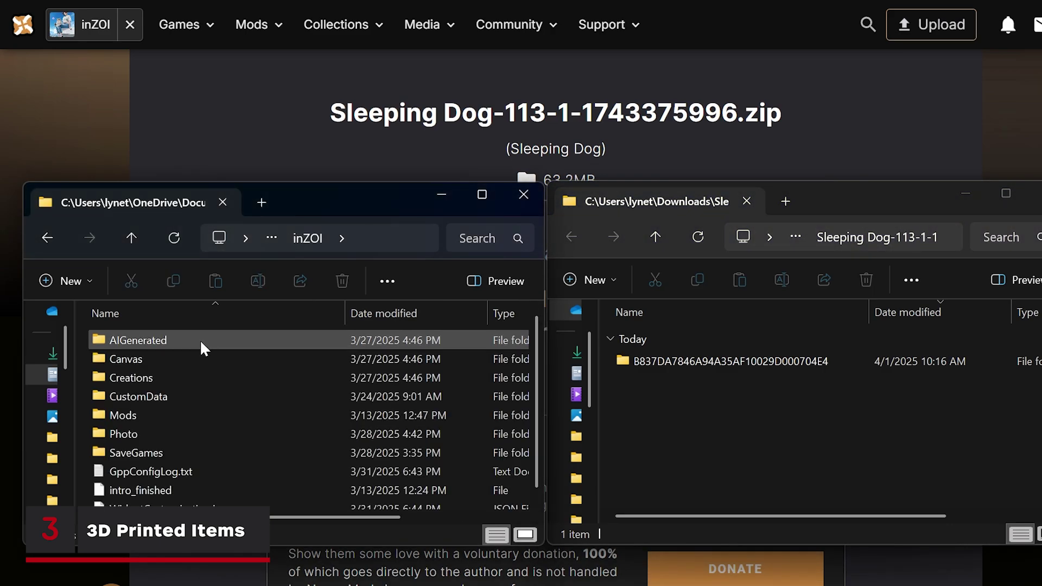
{"action": "double_click", "coordinate": [200, 343]}
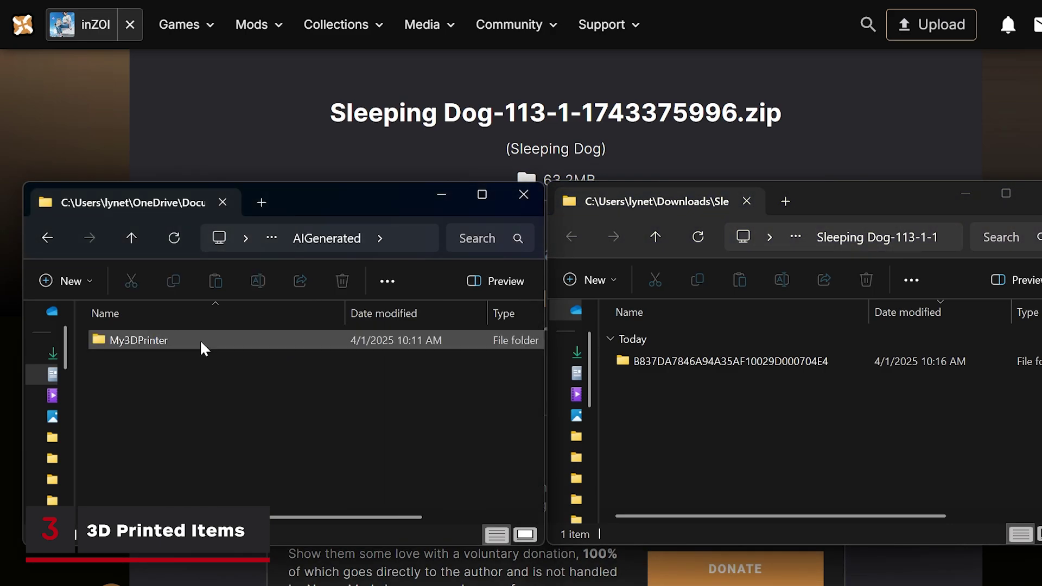
{"action": "double_click", "coordinate": [201, 340]}
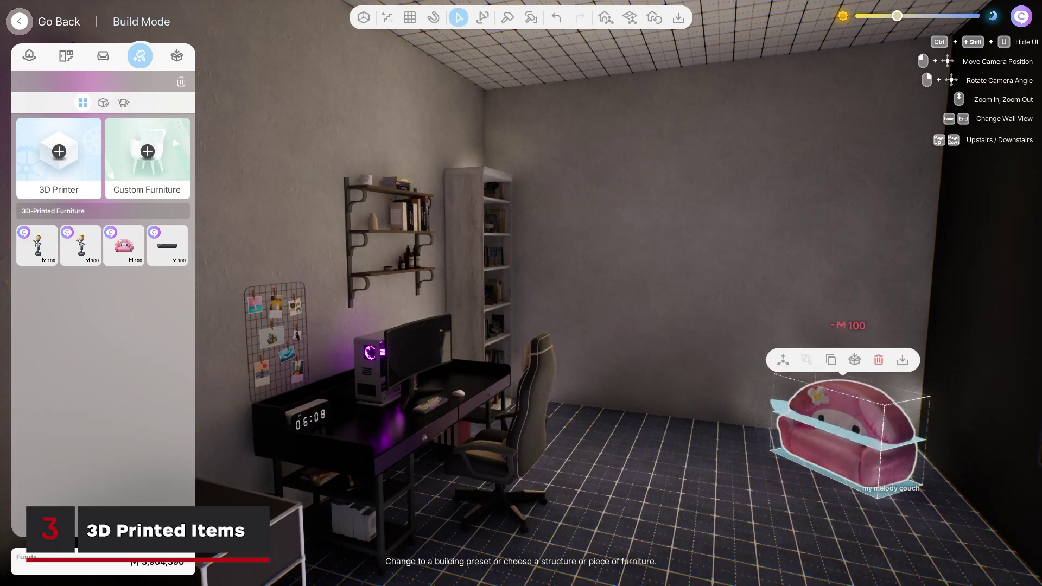
Place the pink 3D-printed couch on the room's floor
{"action": "left_click", "coordinate": [81, 244]}
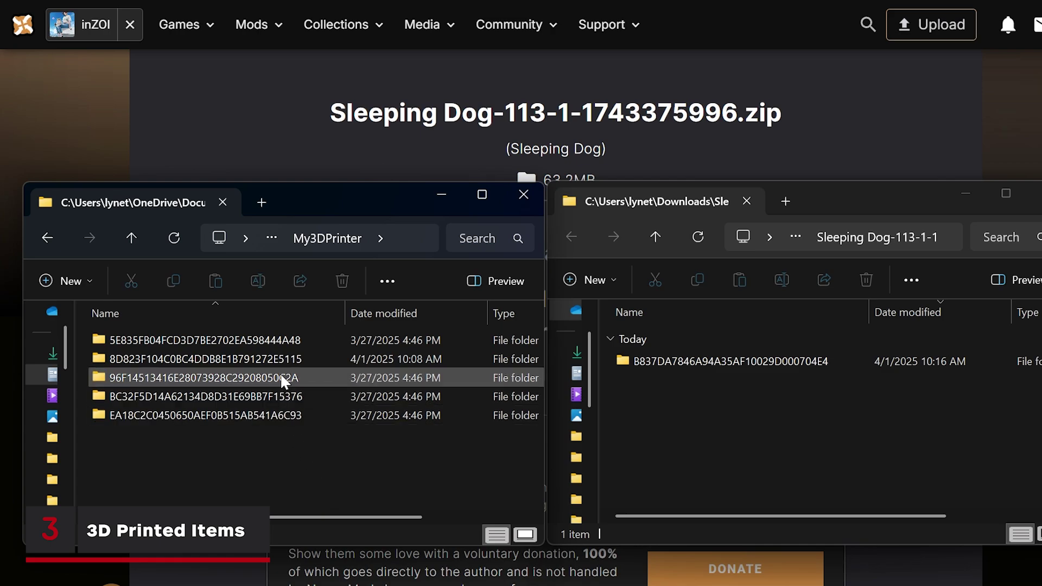
Drag the downloaded B837DA… folder from Downloads into the My3DPrinter window
{"action": "left_click", "coordinate": [730, 362]}
{"action": "left_click_drag", "start_coordinate": [754, 361], "coordinate": [309, 441]}
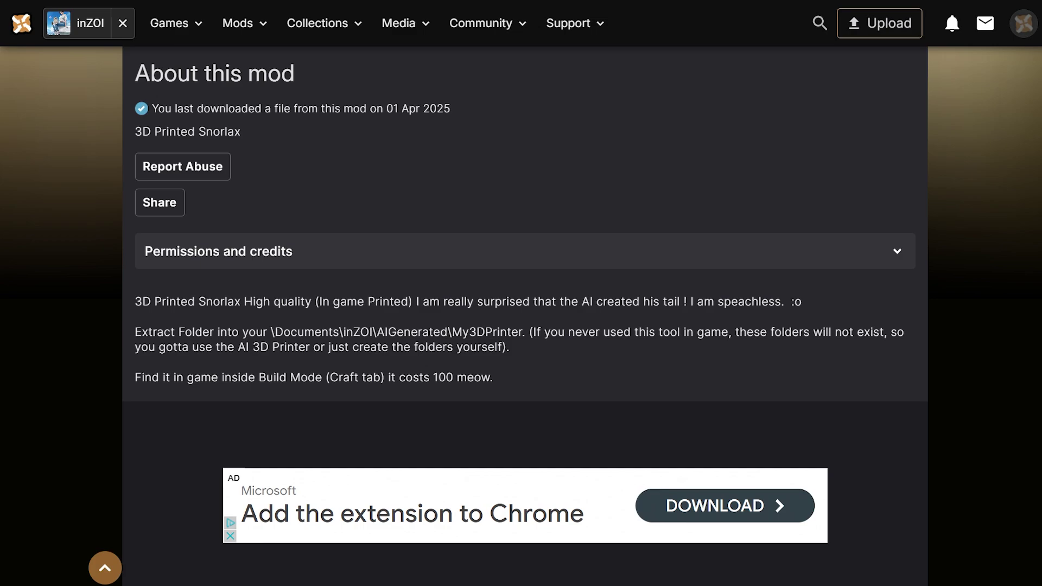
Download the inZOI Mods Manager zip via Manual and Slow Download, noting only .pak mods work
{"action": "left_click_drag", "start_coordinate": [270, 331], "coordinate": [526, 331]}
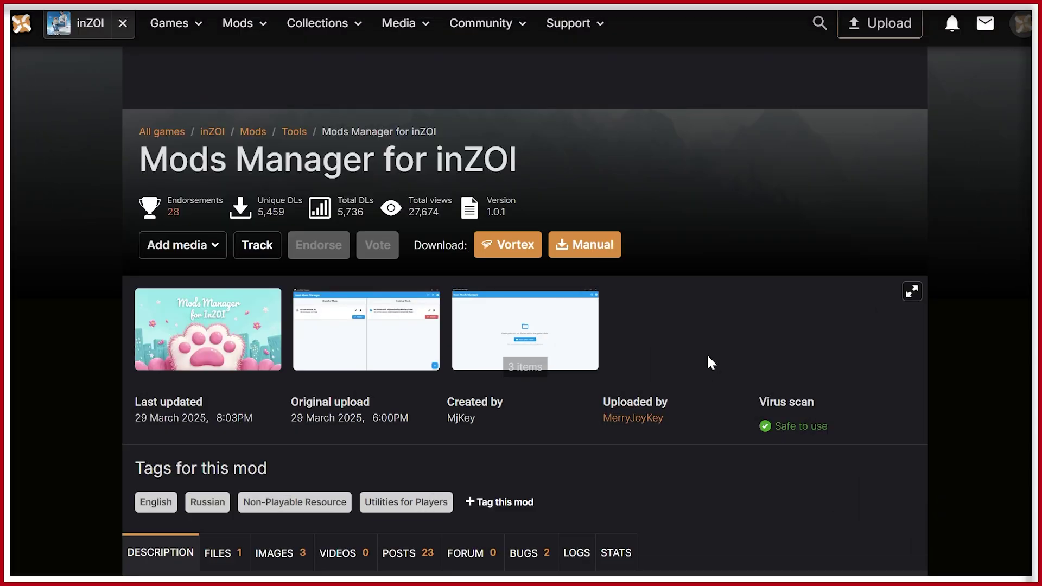
{"action": "left_click", "coordinate": [609, 252]}
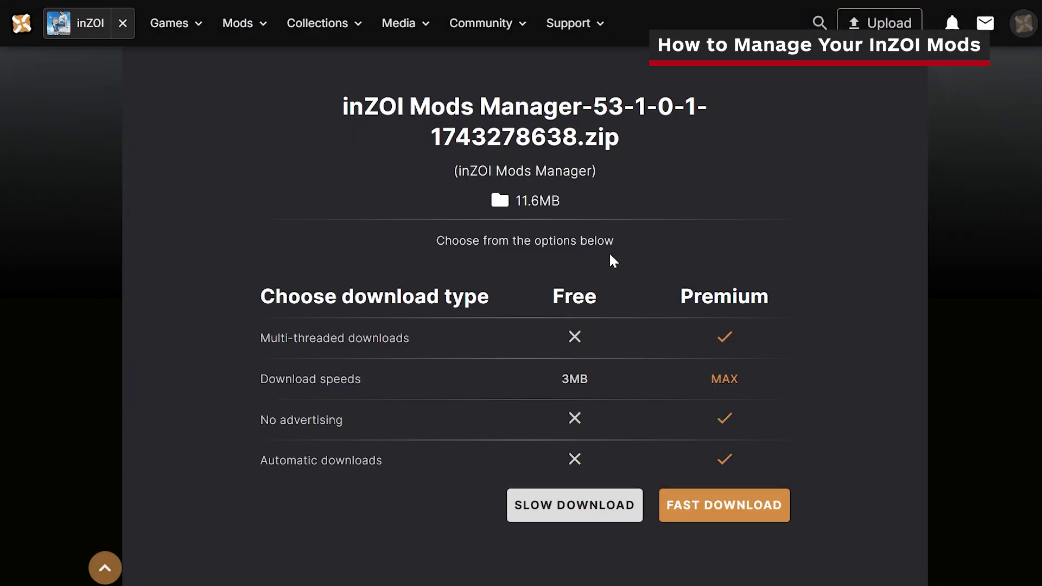
{"action": "left_click", "coordinate": [567, 522]}
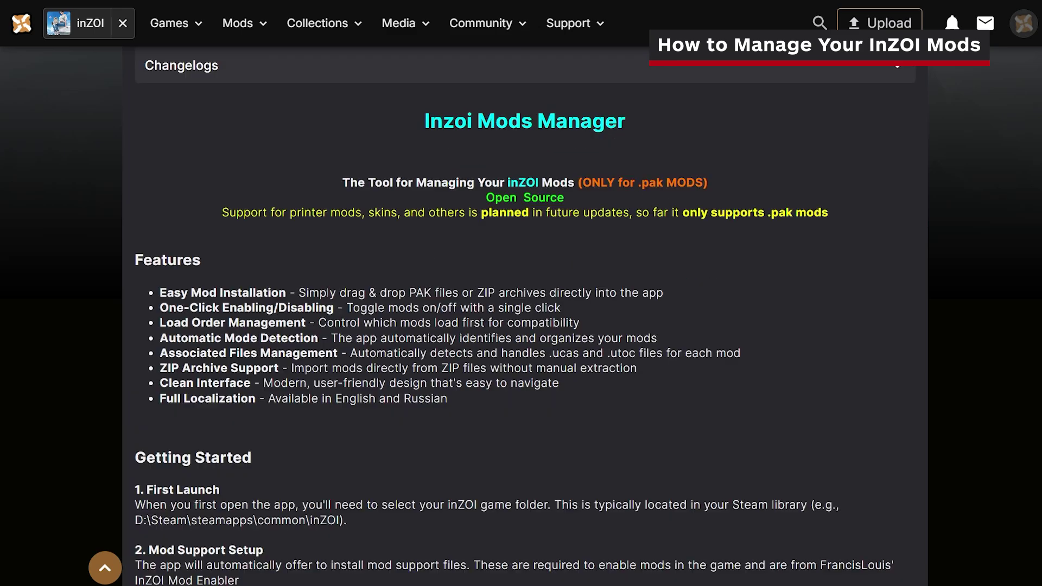
{"action": "left_click_drag", "start_coordinate": [582, 182], "coordinate": [703, 182]}
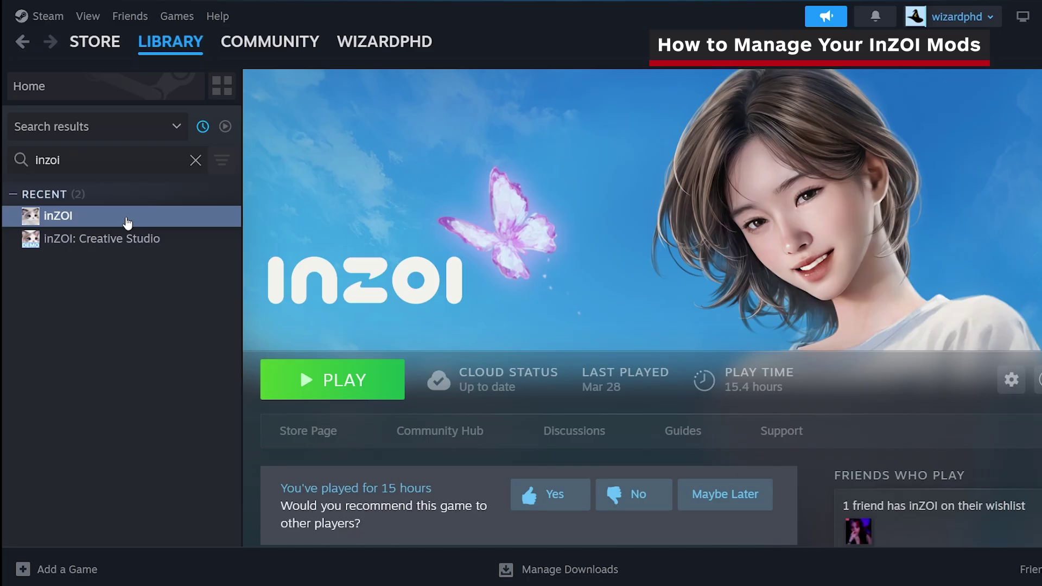
Bring up inZOI's Manage submenu in the Steam library to reveal Browse local files
{"action": "right_click", "coordinate": [128, 221]}
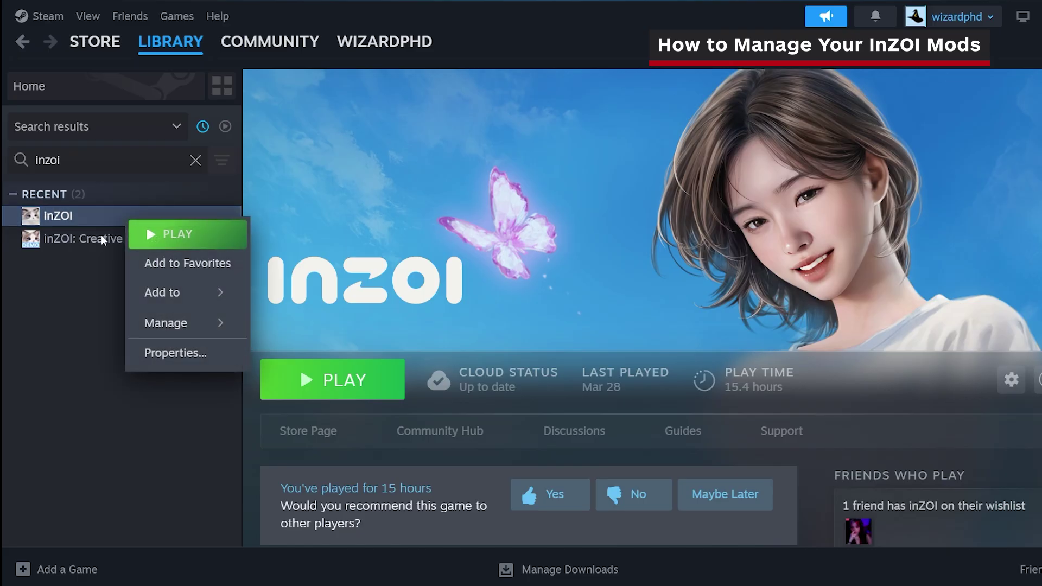
{"action": "mouse_move", "coordinate": [141, 326]}
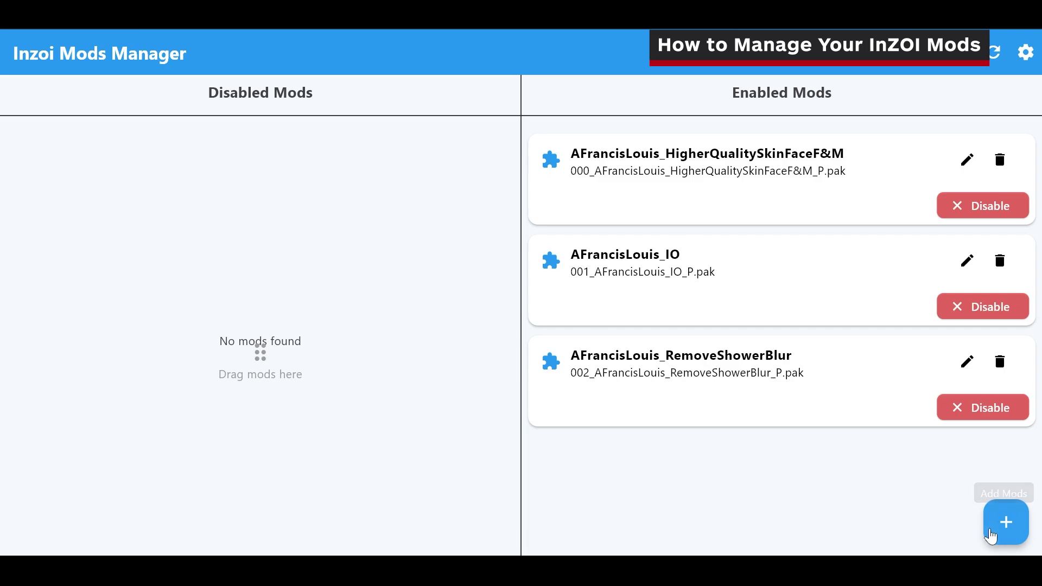
Import the Simple Pink Towel zip into Inzoi Mods Manager as CRubino_FemalePinkTowel
{"action": "left_click", "coordinate": [993, 537]}
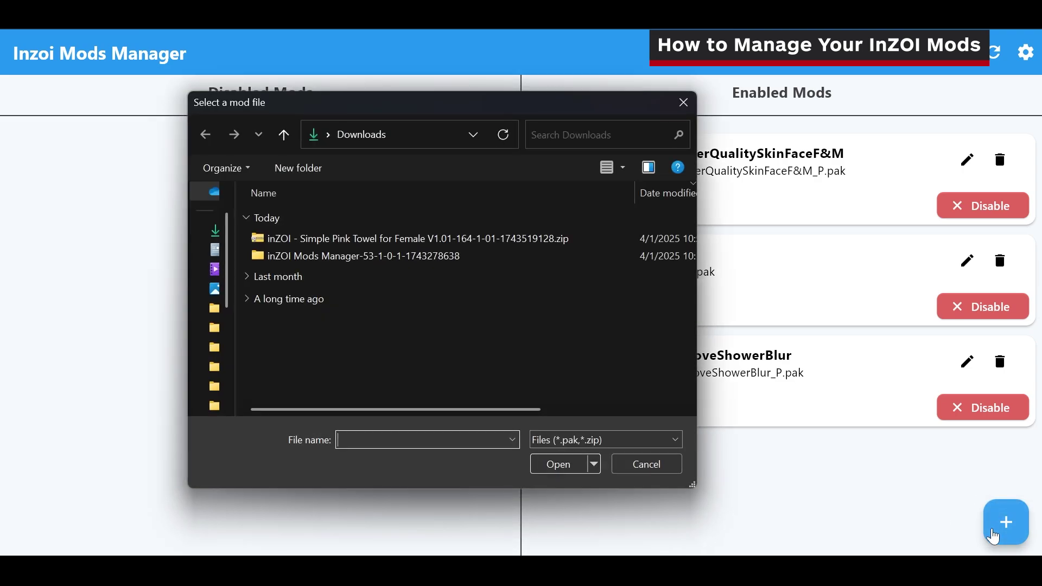
{"action": "double_click", "coordinate": [567, 240]}
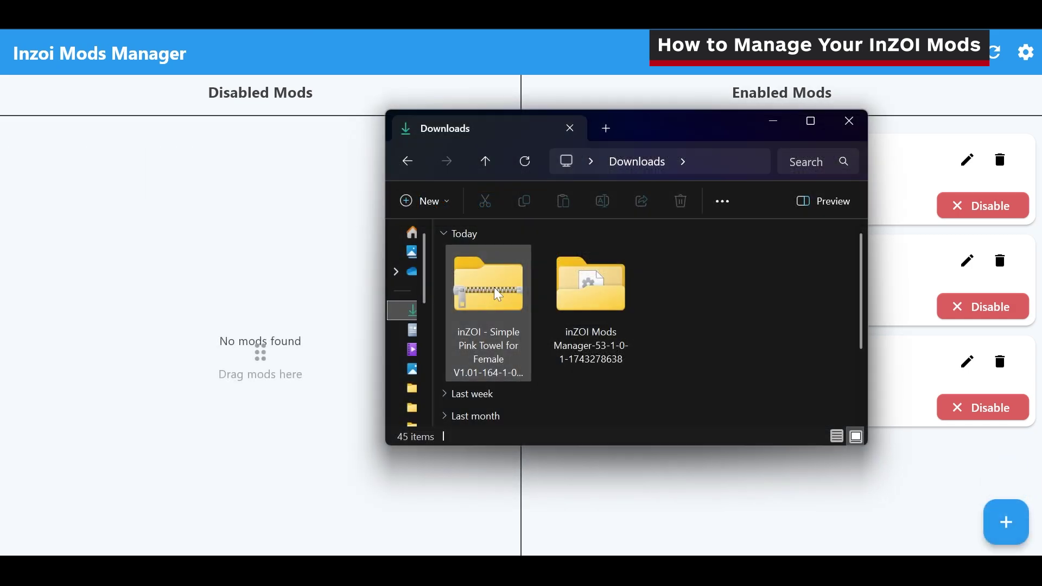
{"action": "left_click_drag", "start_coordinate": [488, 304], "coordinate": [253, 314]}
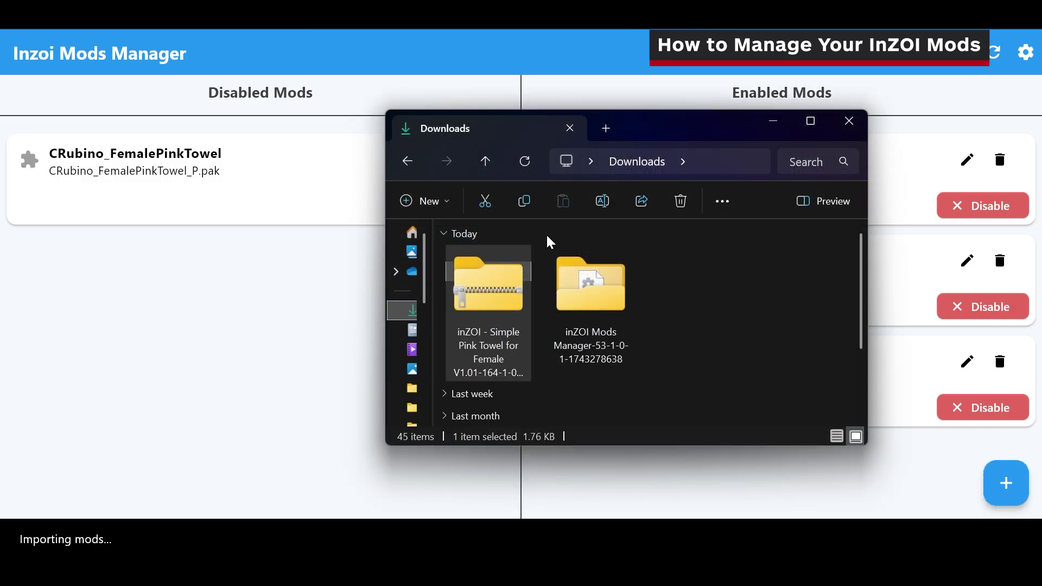
{"action": "left_click", "coordinate": [773, 121]}
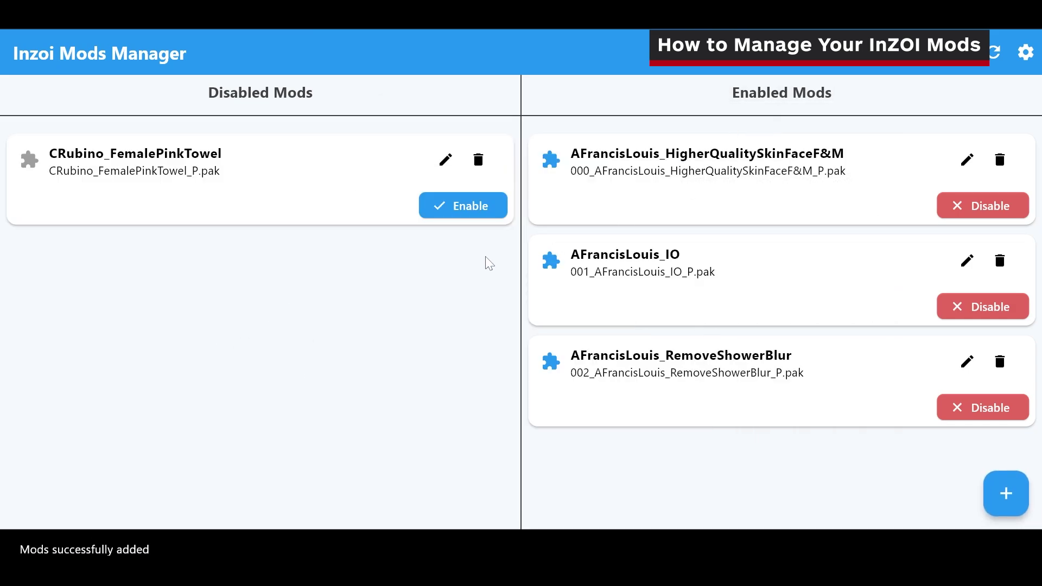
Enable the Pink Towel mod, moving mods between the Disabled and Enabled lists
{"action": "left_click", "coordinate": [487, 219]}
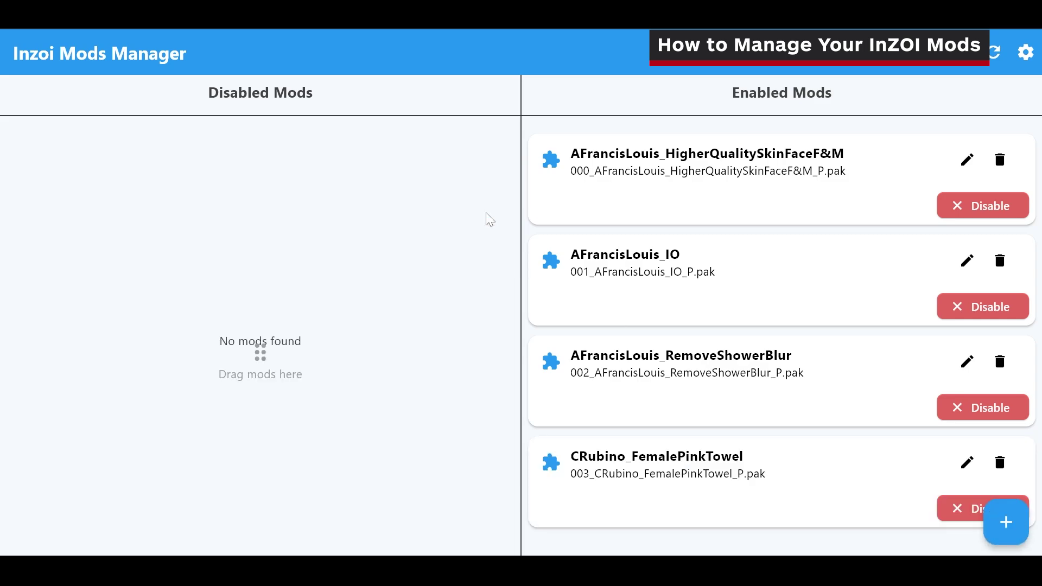
{"action": "left_click_drag", "start_coordinate": [624, 461], "coordinate": [260, 326]}
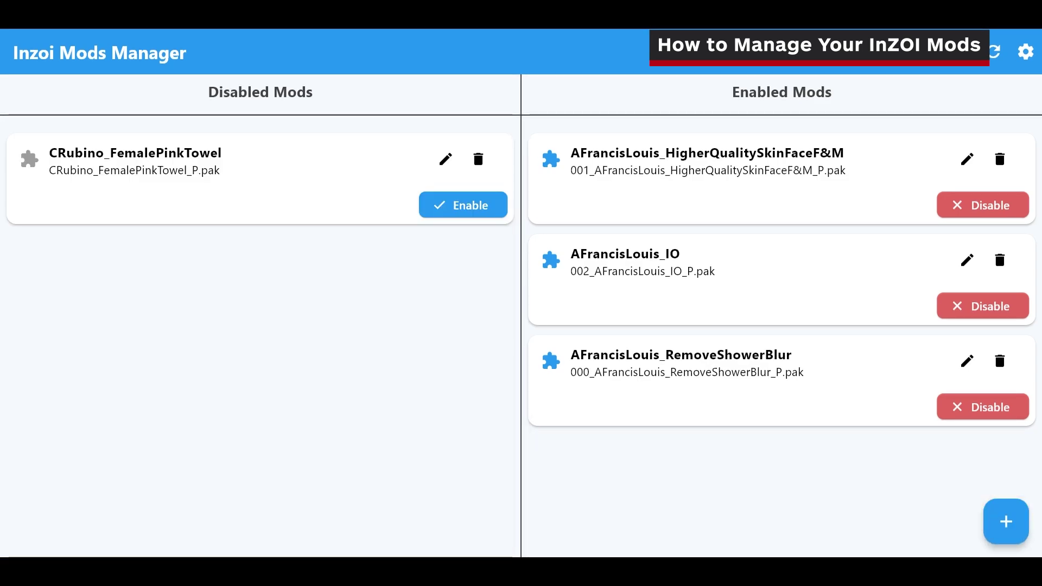
{"action": "left_click_drag", "start_coordinate": [698, 393], "coordinate": [261, 325]}
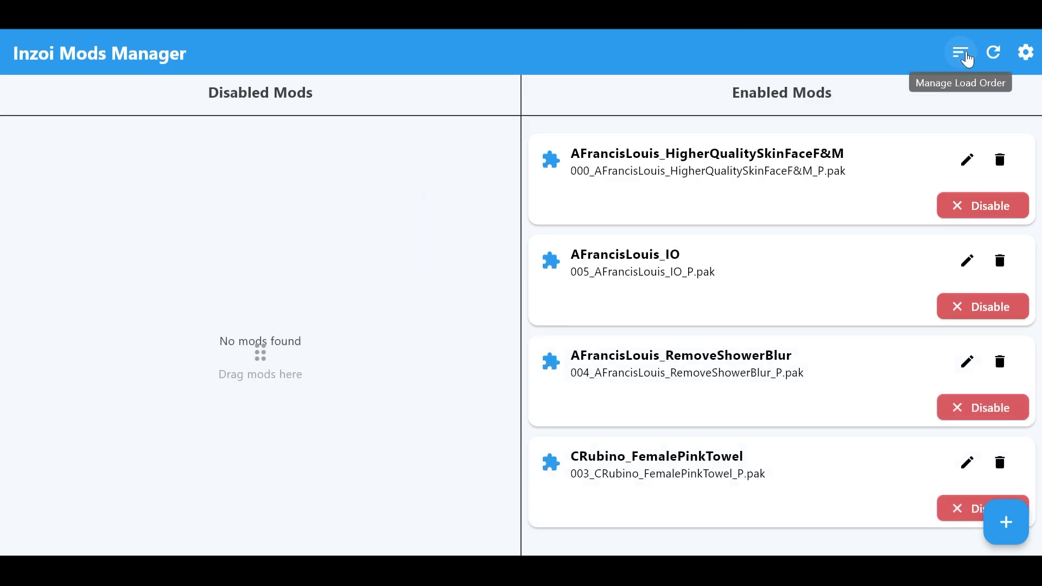
In Manage Load Order, move HigherQualitySkinFace F&M down two places to third
{"action": "left_click", "coordinate": [968, 58]}
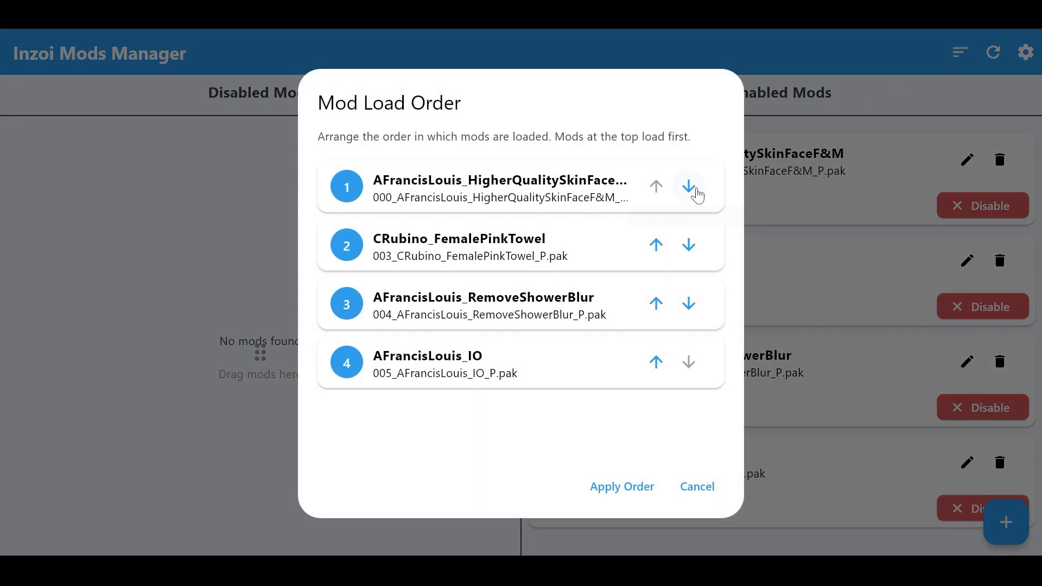
{"action": "left_click", "coordinate": [695, 190]}
{"action": "left_click", "coordinate": [689, 247]}
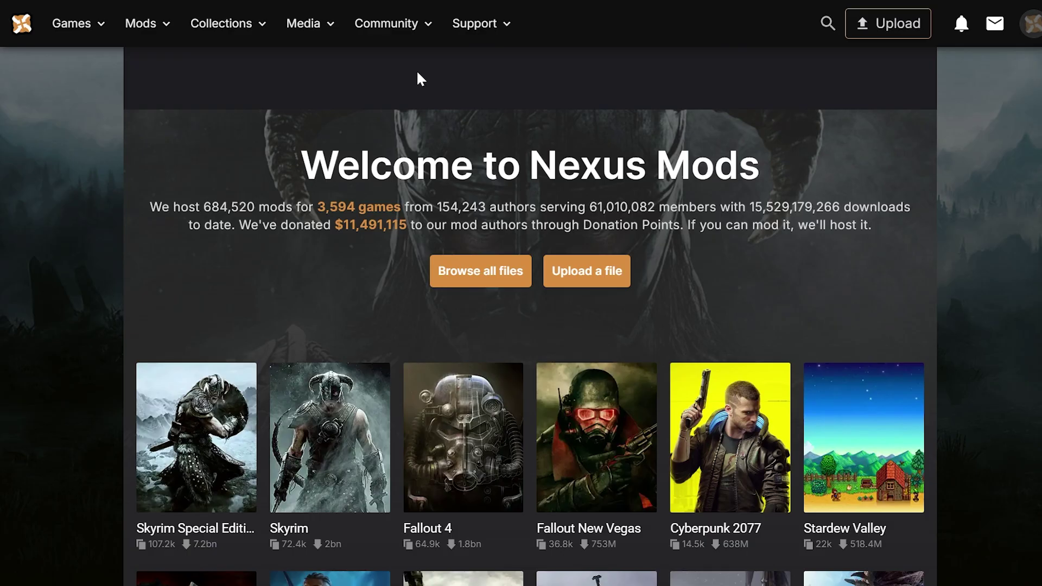
Go to the Install Vortex page from the Nexus Mods Support menu
{"action": "left_click", "coordinate": [474, 30]}
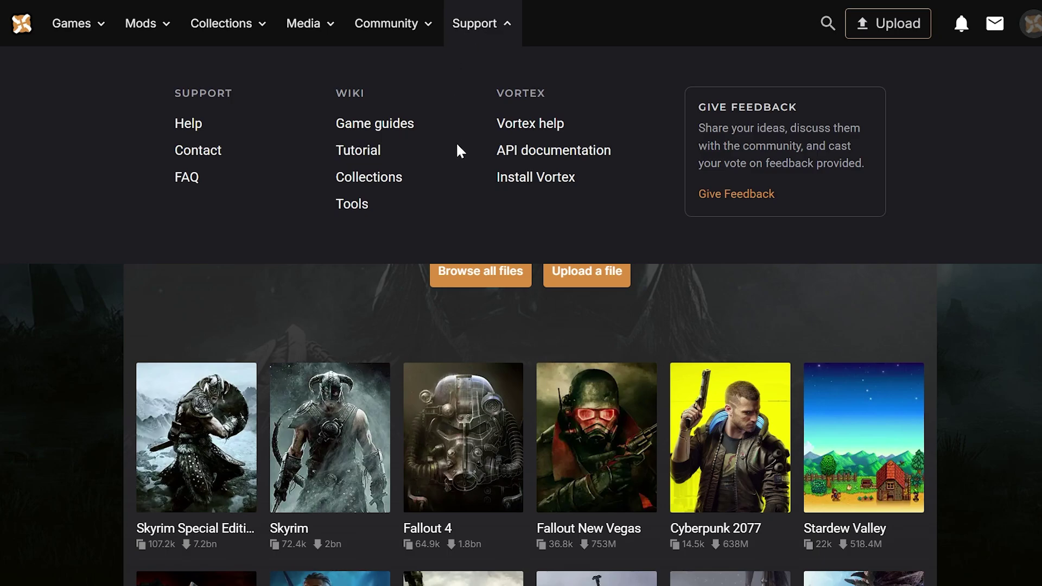
{"action": "left_click", "coordinate": [562, 180]}
{"action": "scroll", "coordinate": [965, 235], "scroll_direction": "down", "scroll_amount": 5}
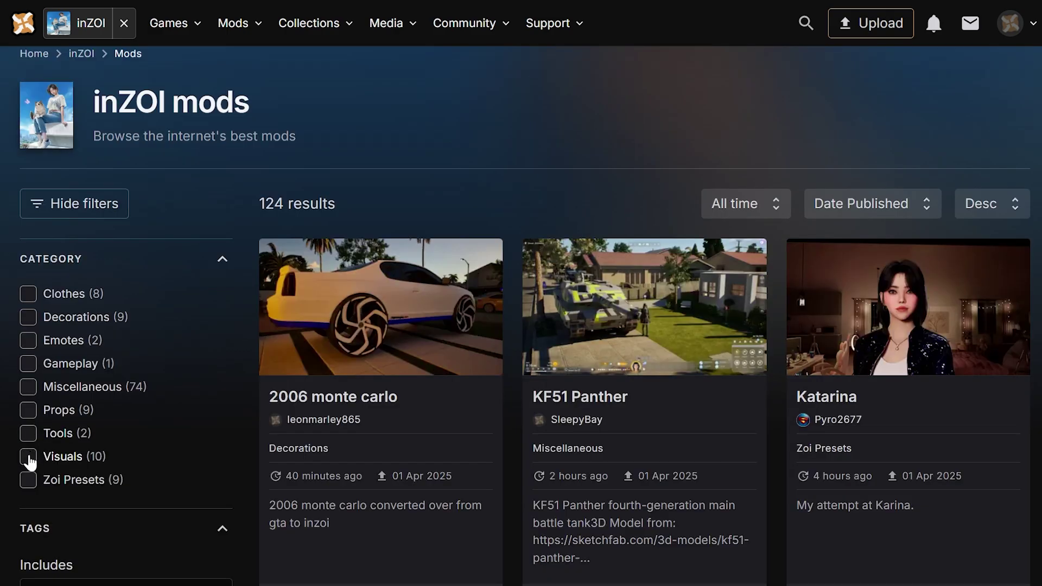
Filter the inZOI mods list to the Zoi Presets category
{"action": "left_click", "coordinate": [28, 457]}
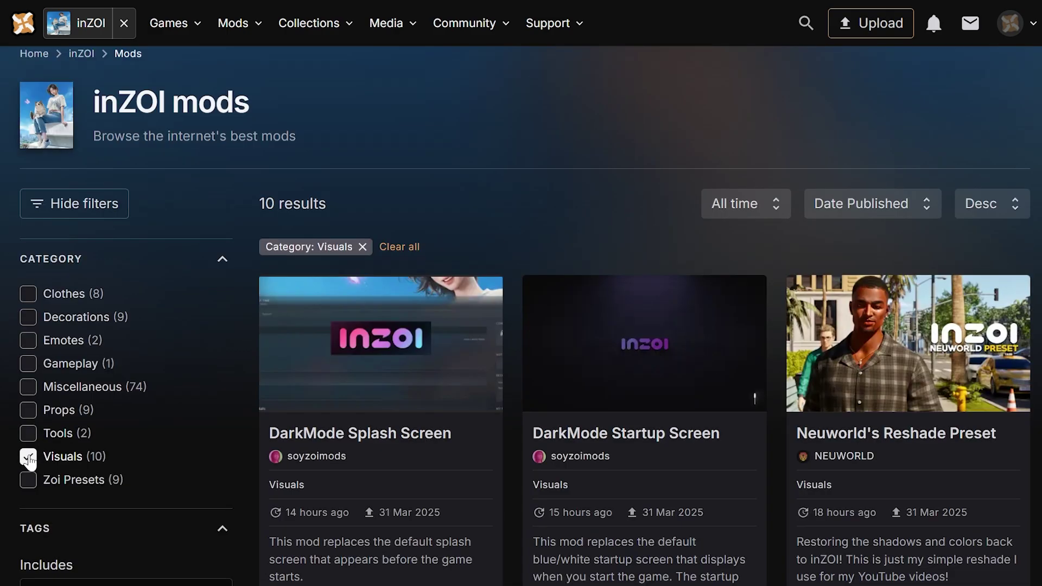
{"action": "left_click", "coordinate": [28, 457]}
{"action": "left_click", "coordinate": [28, 479]}
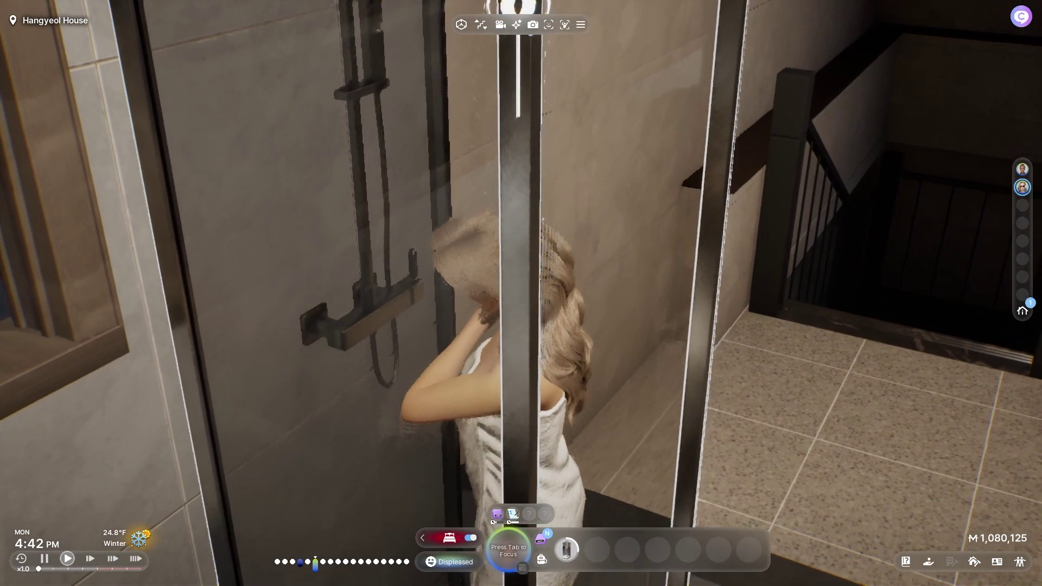
{"action": "scroll", "coordinate": [521, 293], "scroll_direction": "down", "scroll_amount": 10}
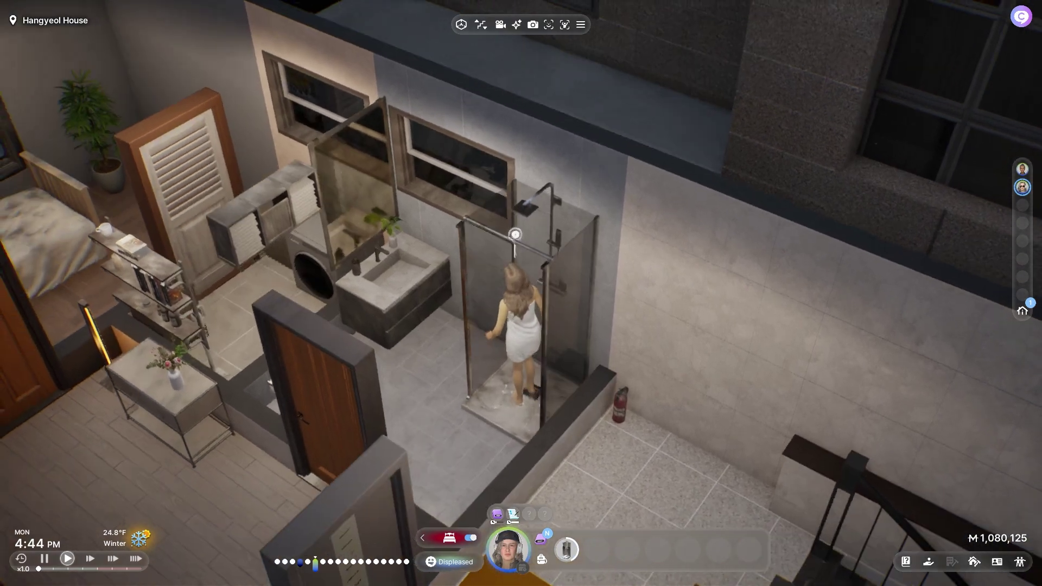
{"action": "scroll", "coordinate": [521, 293], "scroll_direction": "up", "scroll_amount": 5}
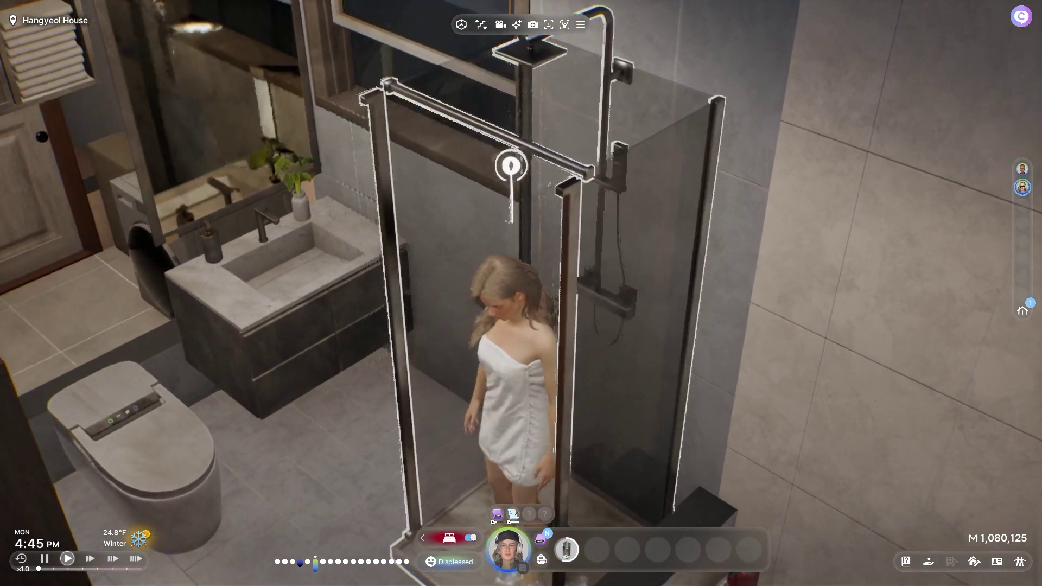